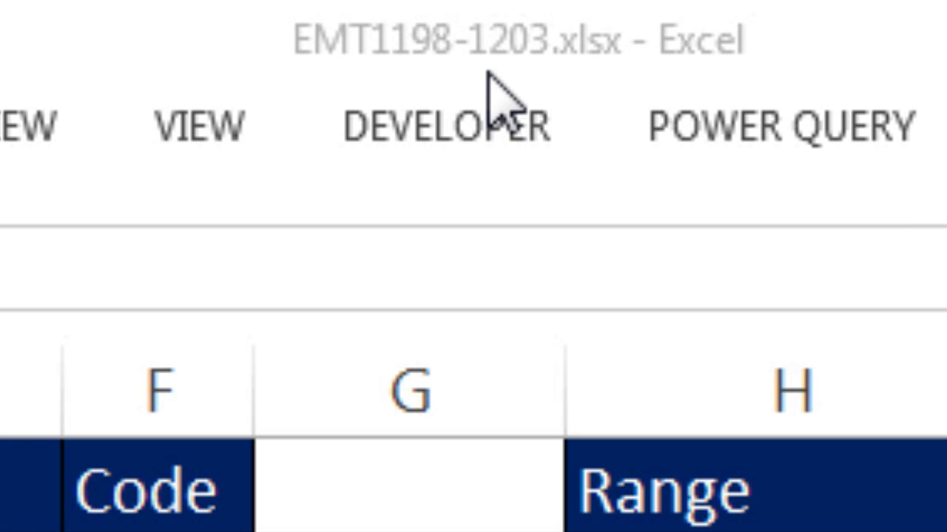
Apply the 3 Traffic Lights (Rimmed) icon set to the grades in column A.
left_click(488, 72)
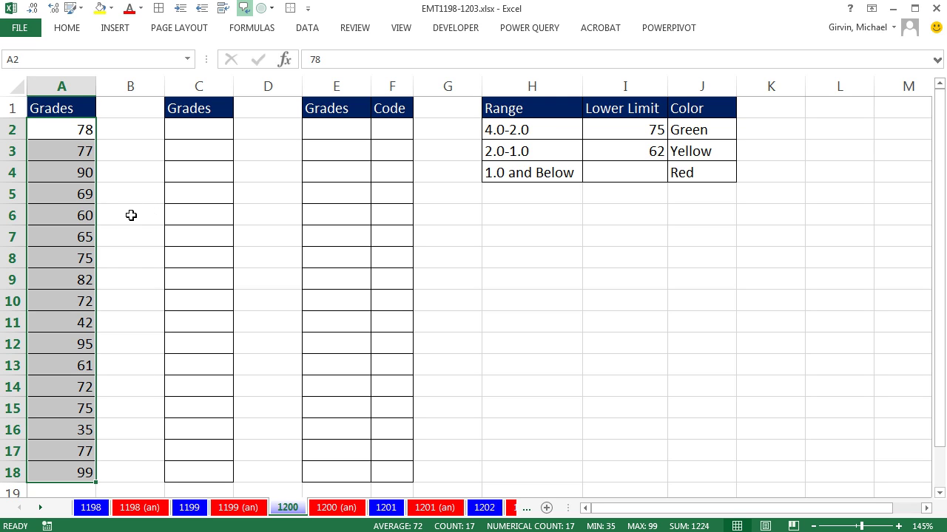
left_click(74, 27)
left_click(565, 82)
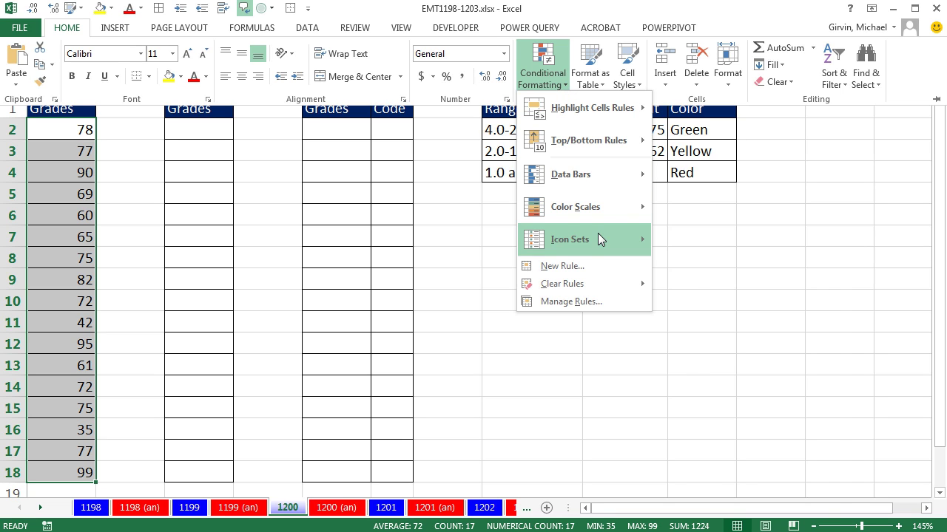
mouse_move(590, 238)
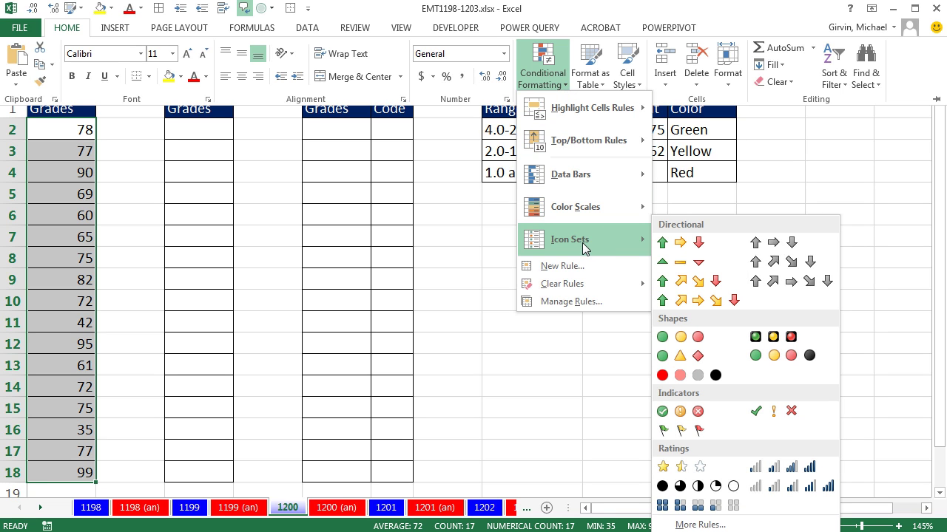
left_click(791, 338)
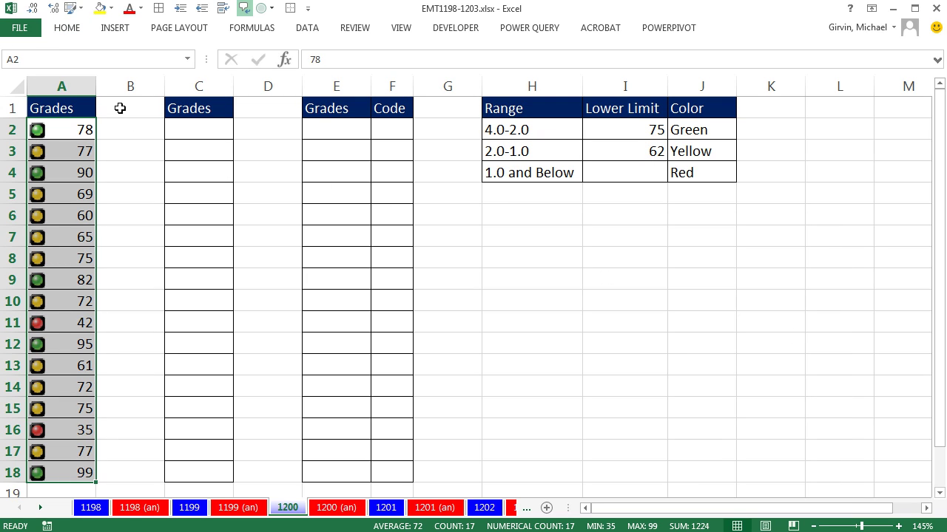
Check the icons on grades 78, 90, 69, 60, 75, 42 and 35, then select A2:A18.
left_click(70, 130)
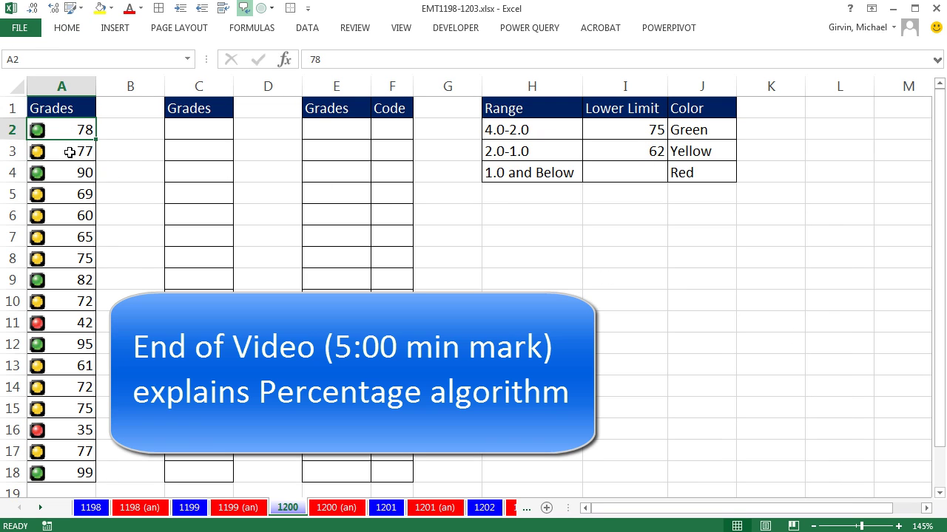
left_click(69, 172)
left_click(72, 194)
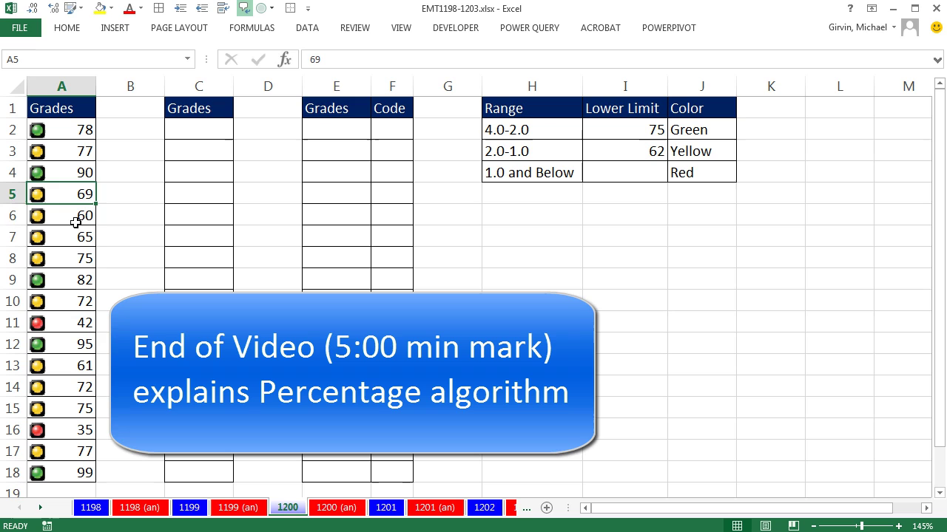
left_click(74, 216)
left_click(73, 258)
left_click(67, 323)
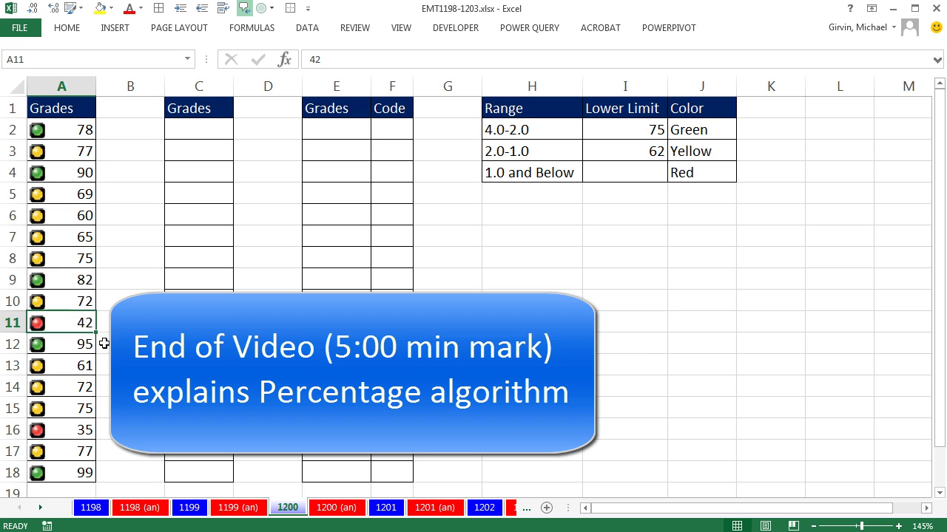
left_click(91, 429)
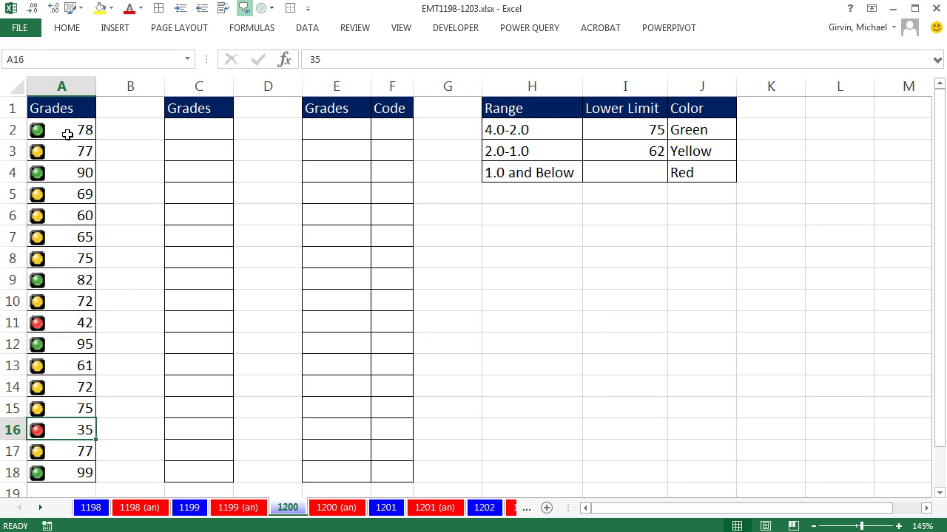
left_click_drag(65, 132, 79, 474)
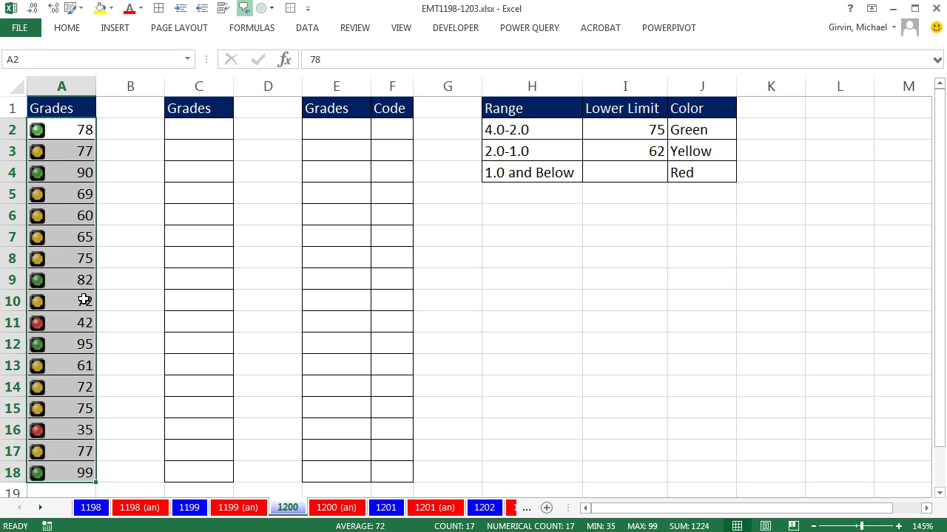
left_click(78, 31)
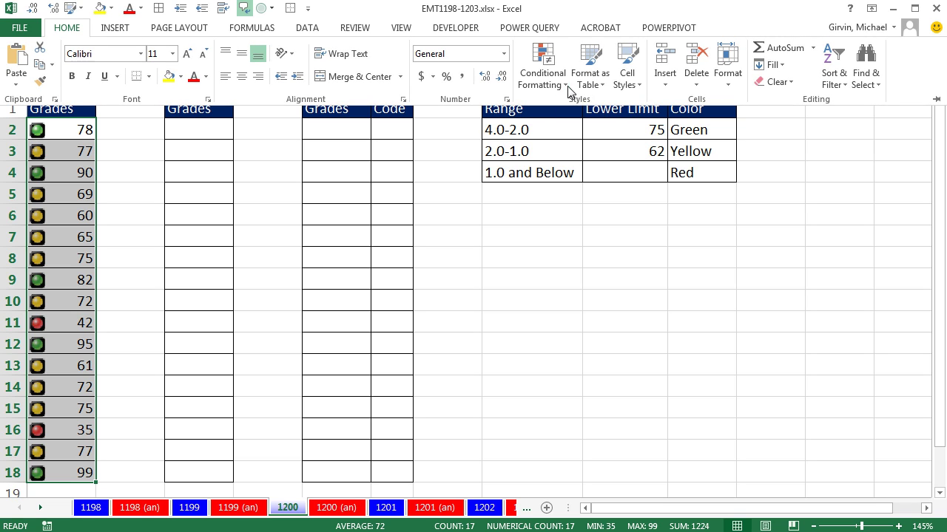
left_click(566, 86)
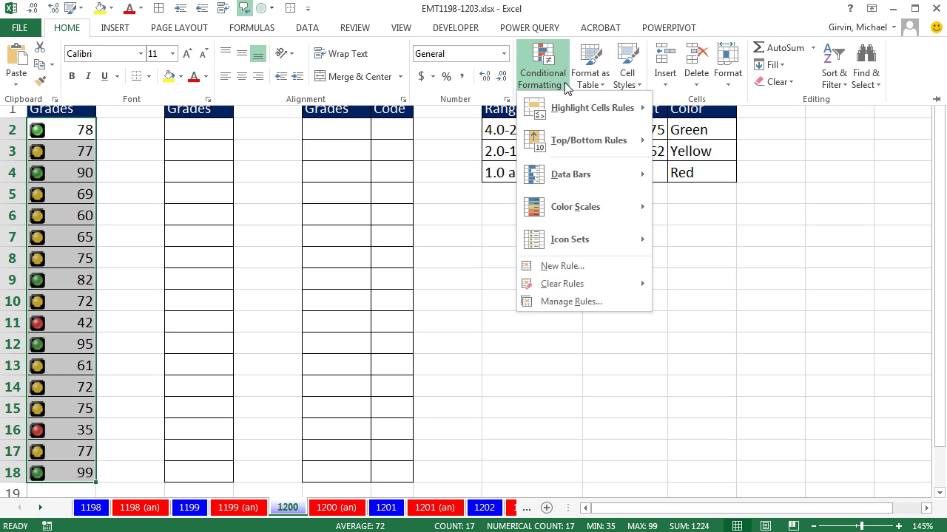
left_click(571, 301)
key("alt+o")
key("d")
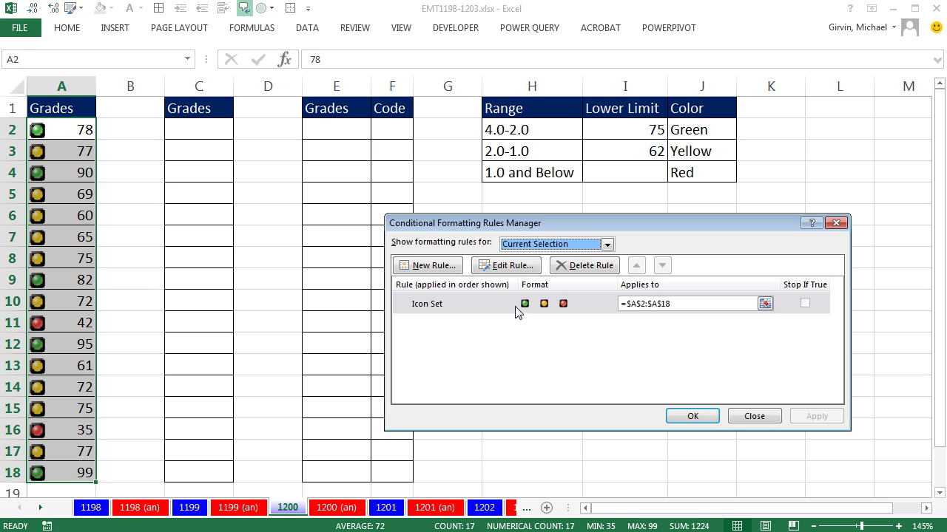
key("alt+e")
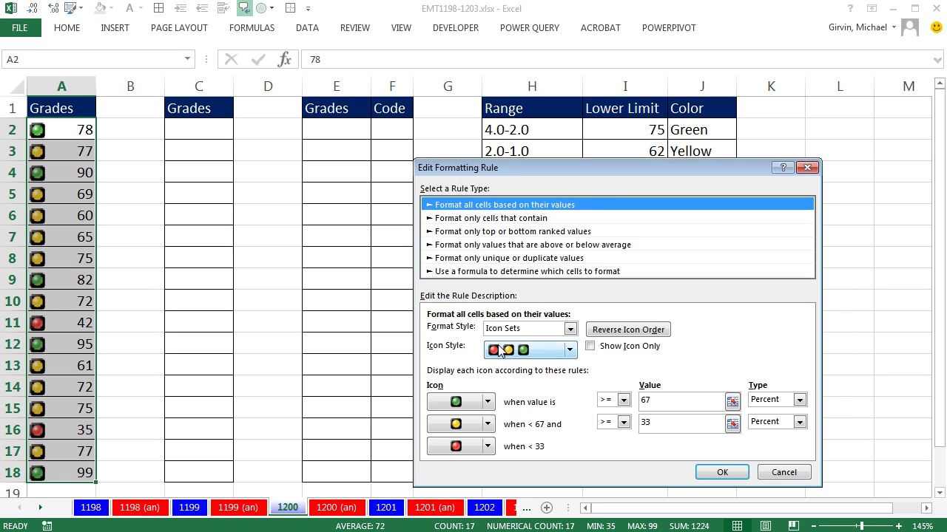
left_click_drag(586, 174, 572, 115)
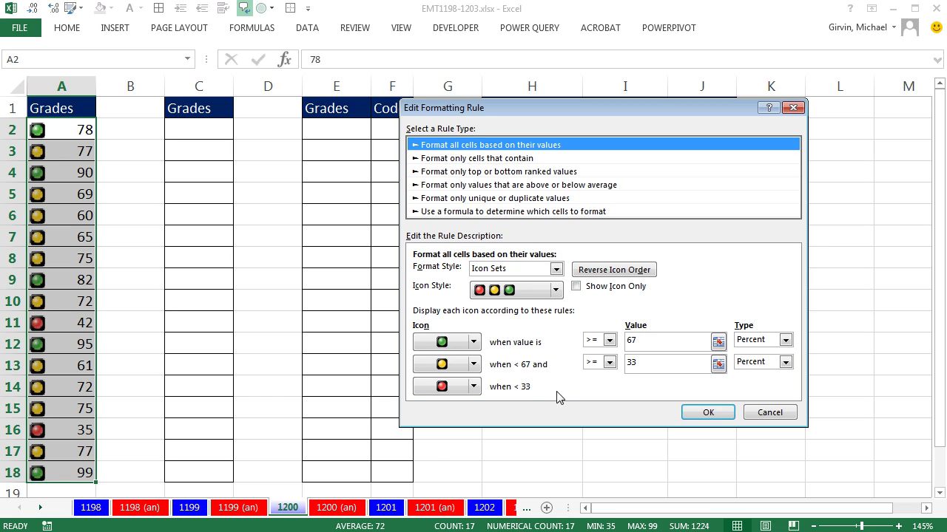
left_click(771, 416)
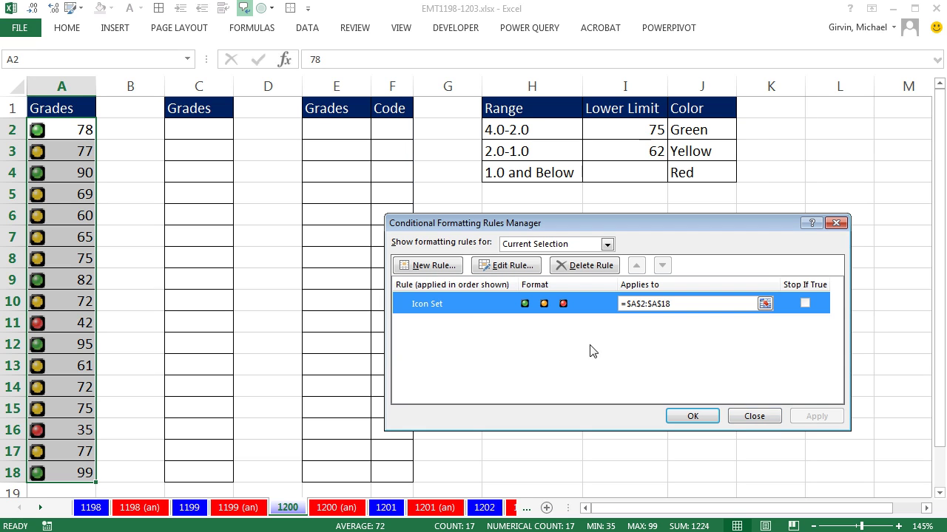
left_click(767, 415)
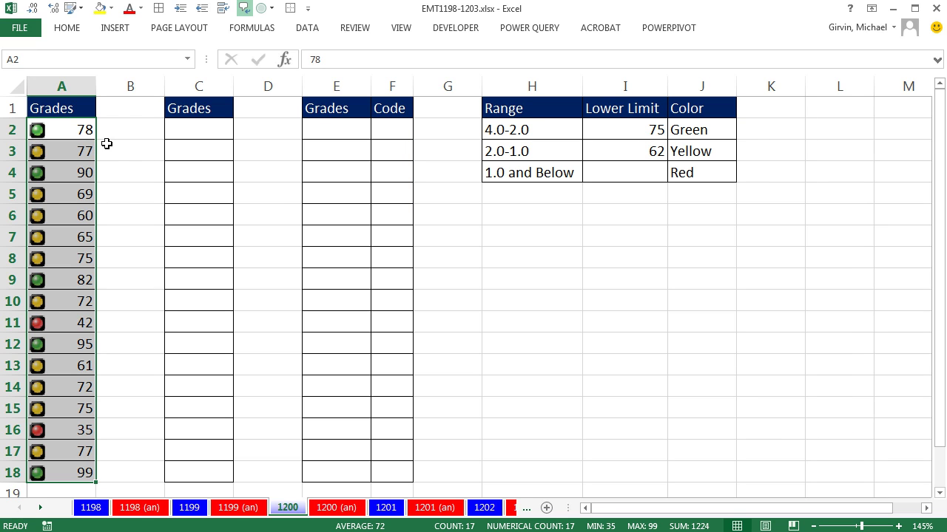
Copy the iconed grades from column A into C2:C18.
key("ctrl+c")
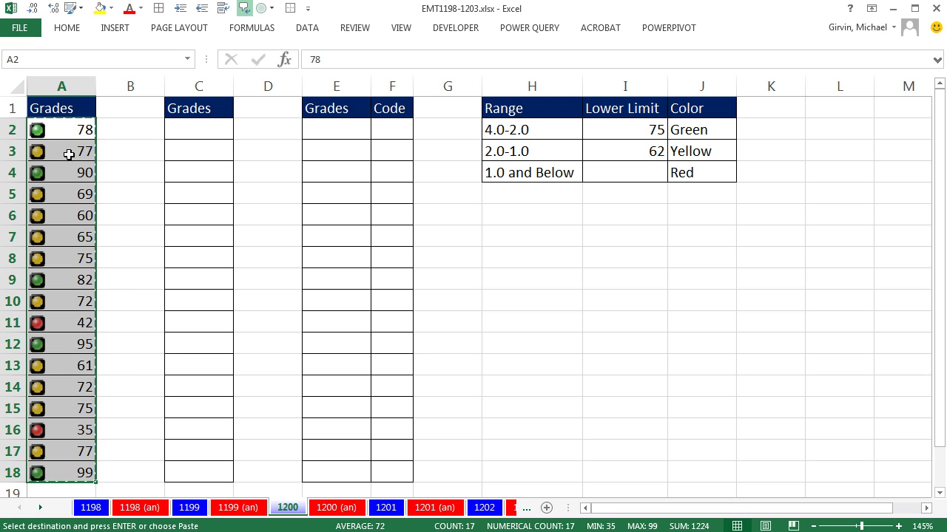
left_click(208, 131)
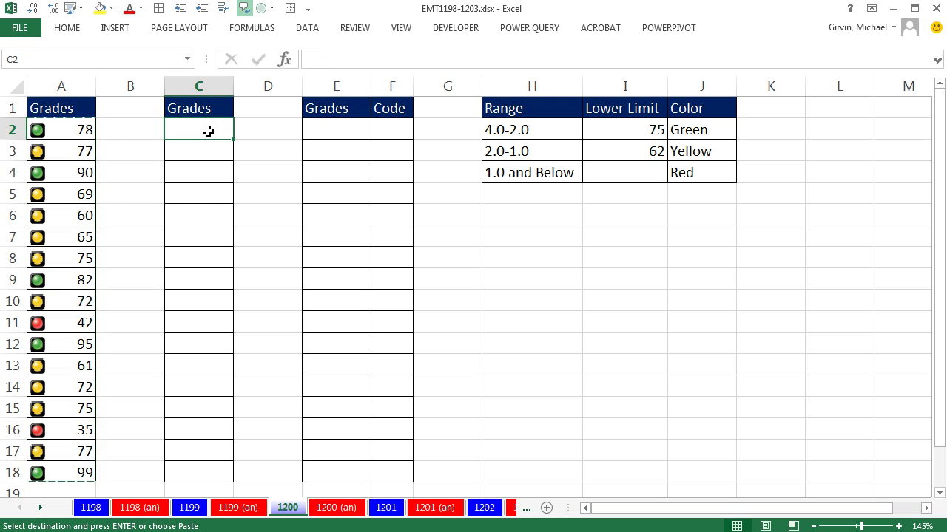
key("ctrl+v")
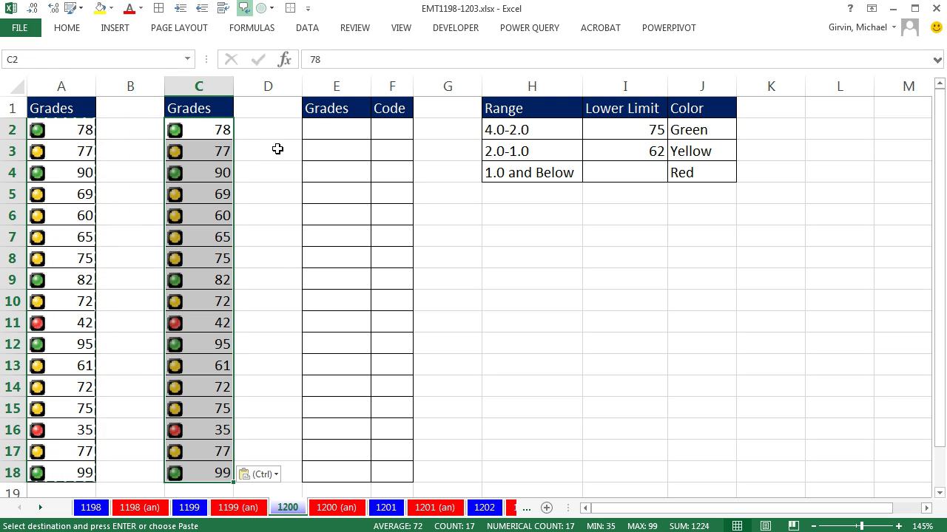
Open the copied grades' icon set rule in the Edit Formatting Rule dialog.
key("alt+o")
key("d")
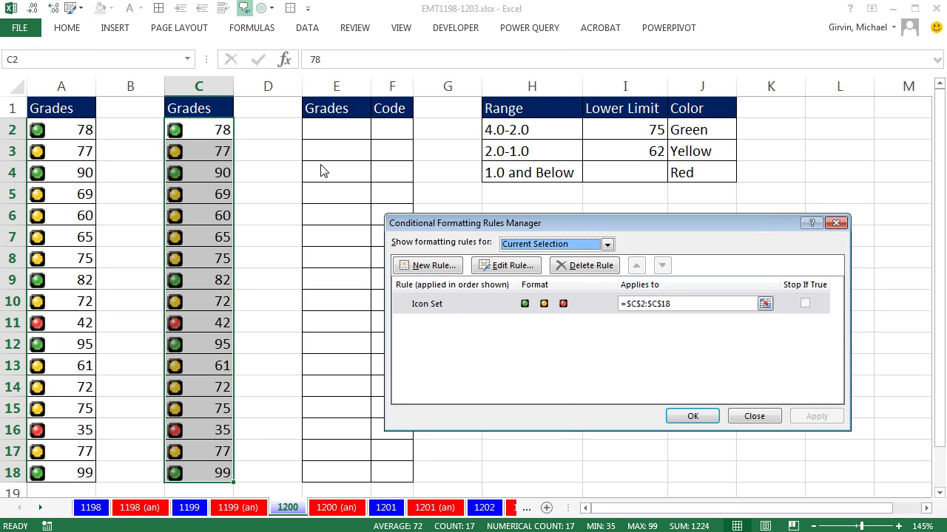
key("alt+e")
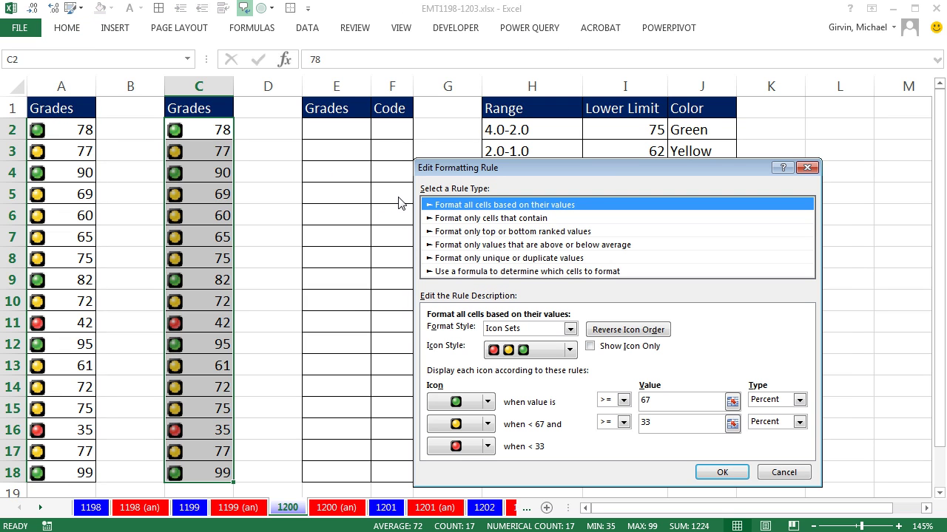
left_click_drag(611, 176, 587, 207)
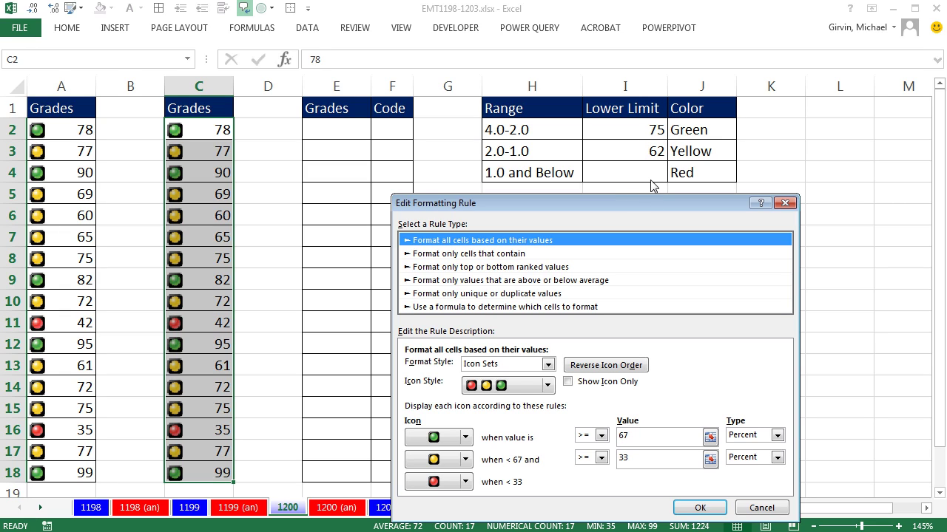
left_click_drag(647, 210, 612, 74)
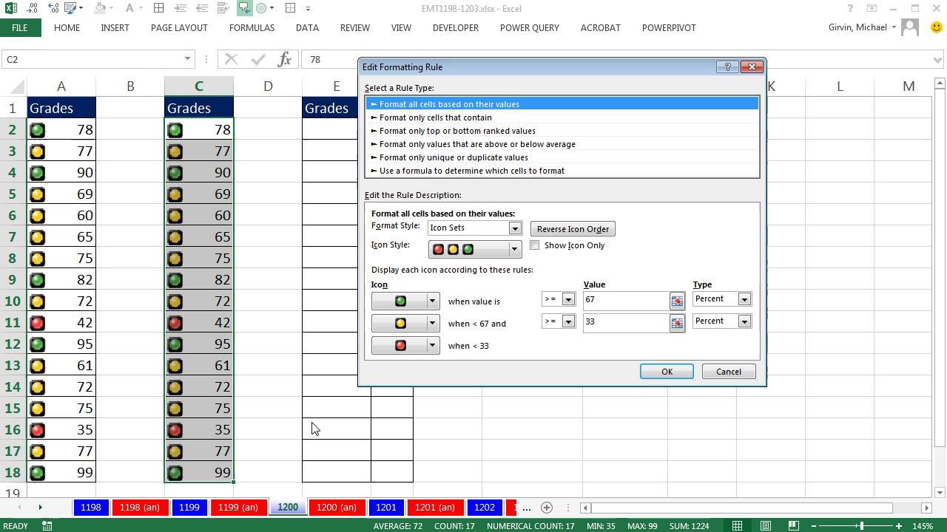
Change the green and yellow threshold types to Number.
left_click(744, 299)
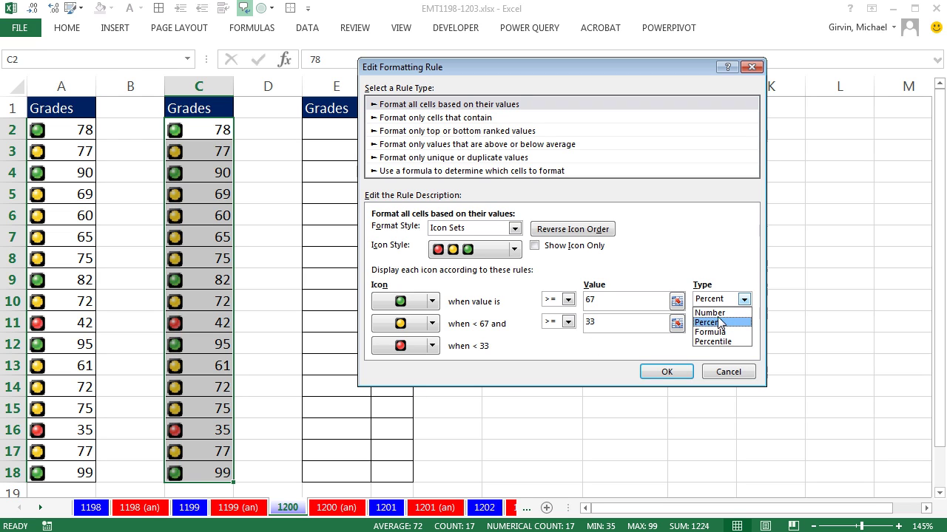
left_click(708, 313)
left_click(744, 321)
left_click(721, 335)
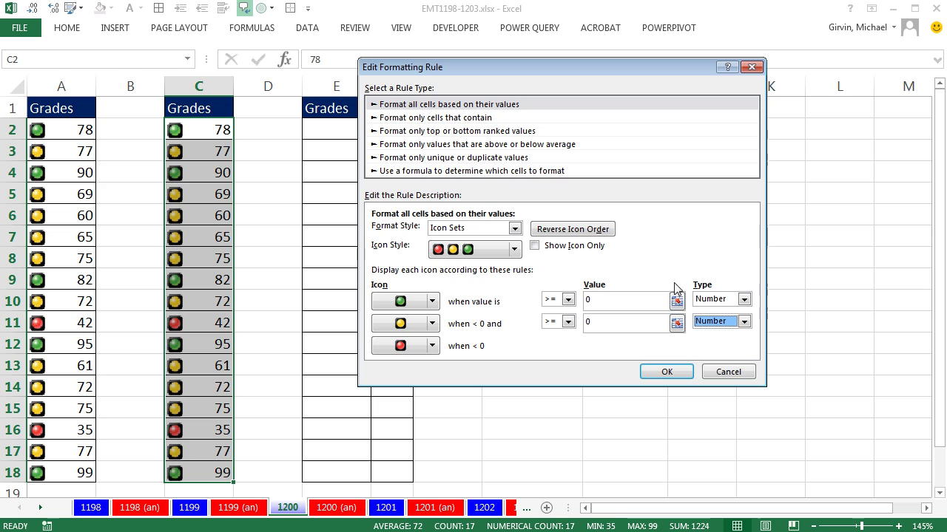
Set the green threshold to =$I$2 and the yellow to =$I$3, then apply the rule.
left_click(613, 300)
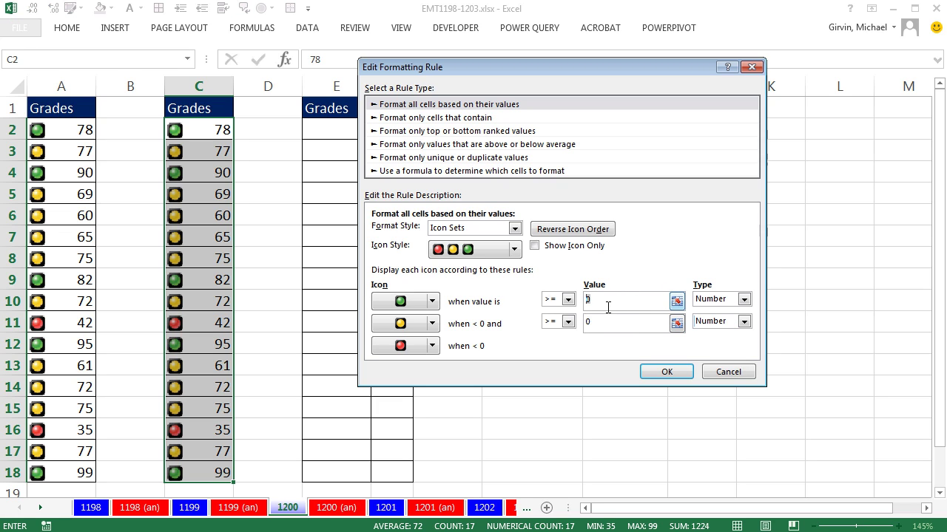
key("Delete")
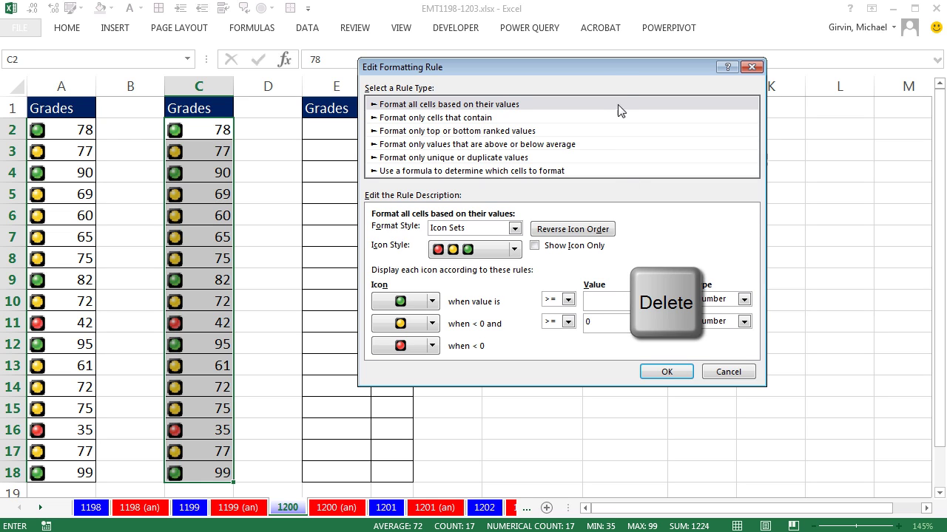
left_click_drag(621, 72, 378, 75)
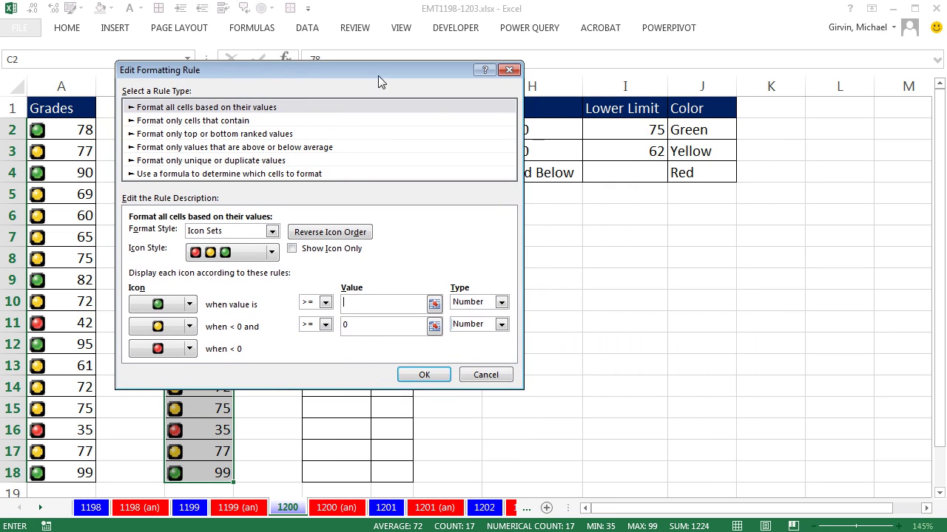
left_click(620, 134)
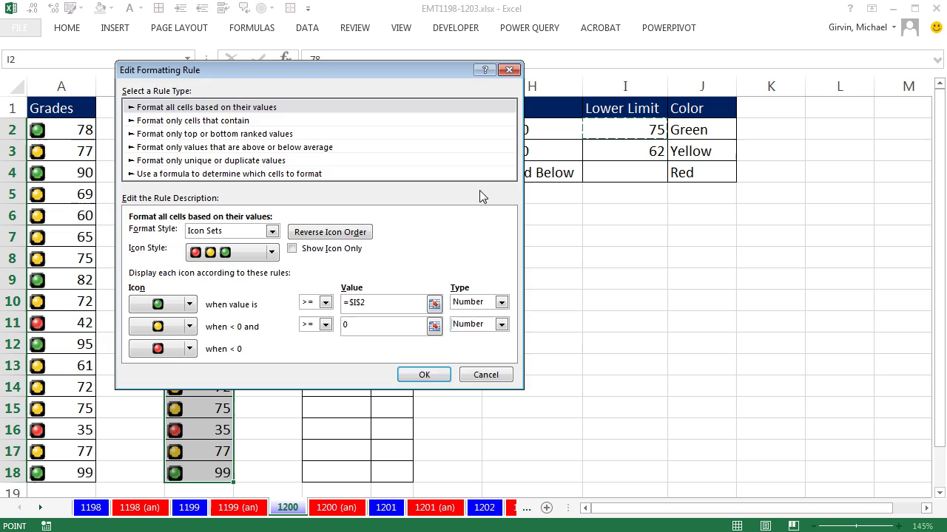
key("Tab")
key("Tab")
key("Tab")
key("Tab")
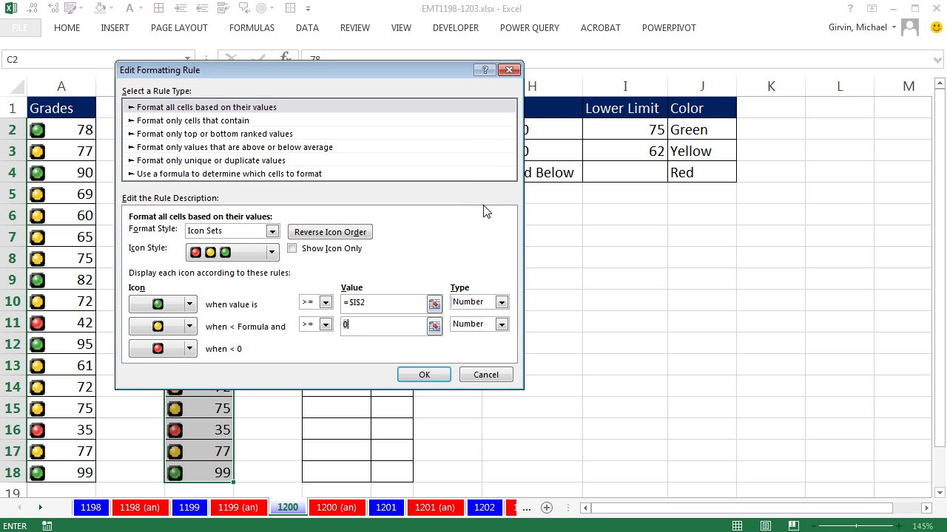
key("Delete")
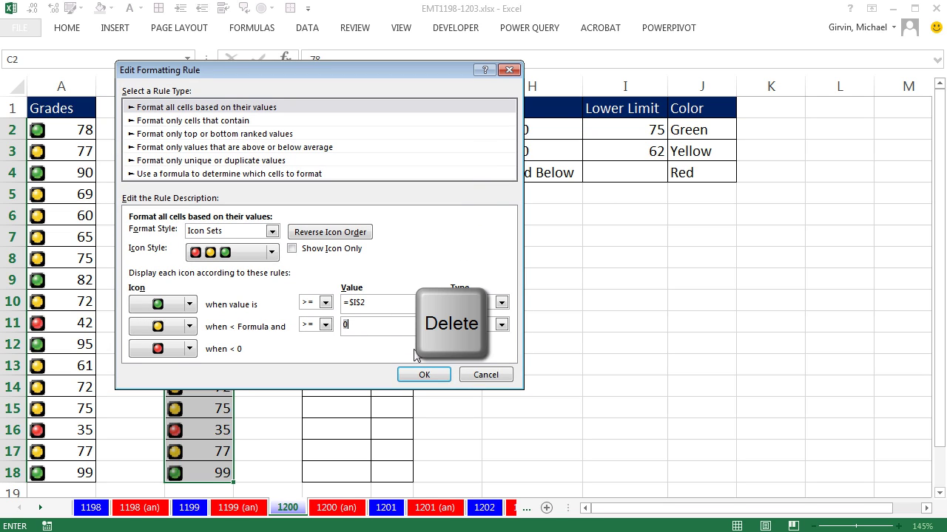
left_click(642, 151)
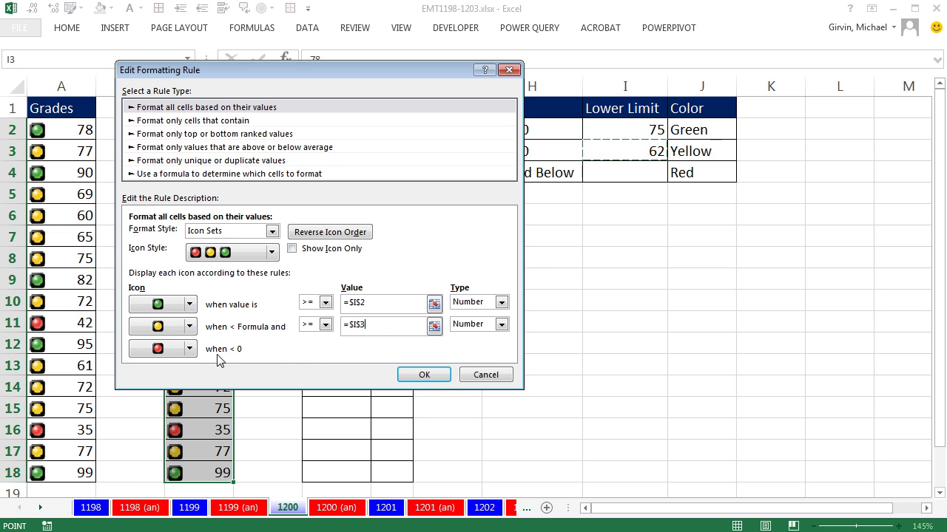
left_click(418, 375)
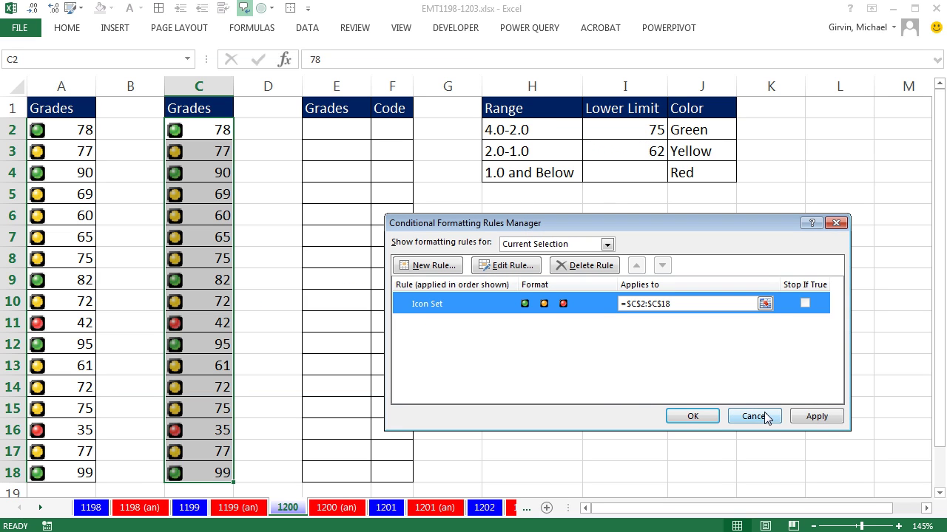
left_click(694, 416)
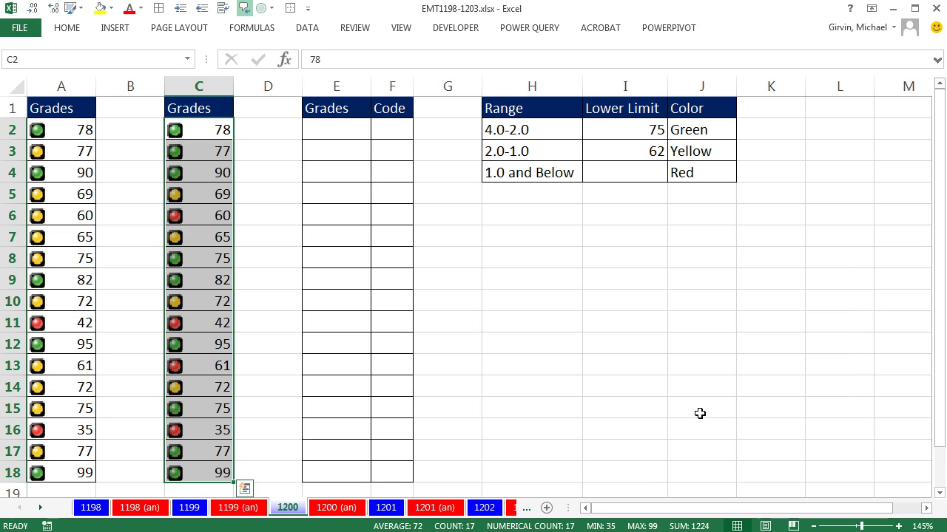
left_click(203, 130)
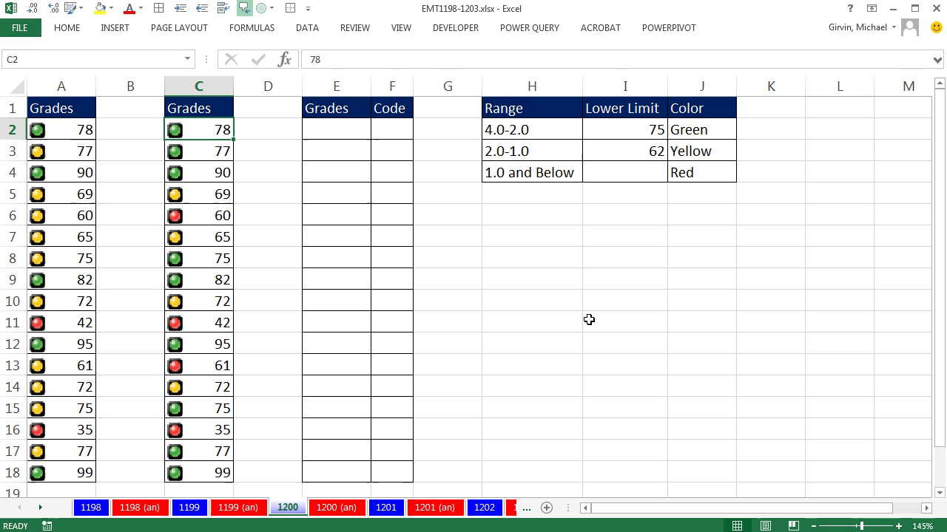
type("75")
key("ctrl+Return")
type("74")
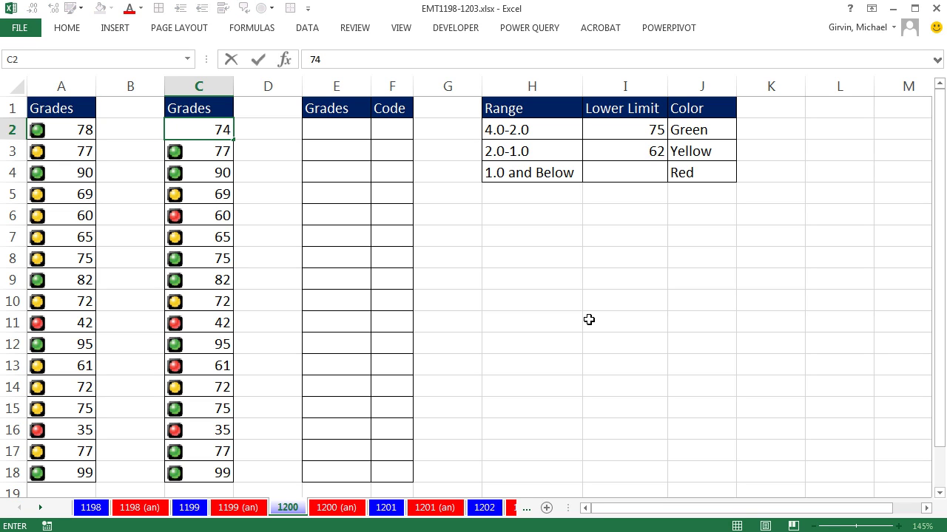
key("ctrl+Return")
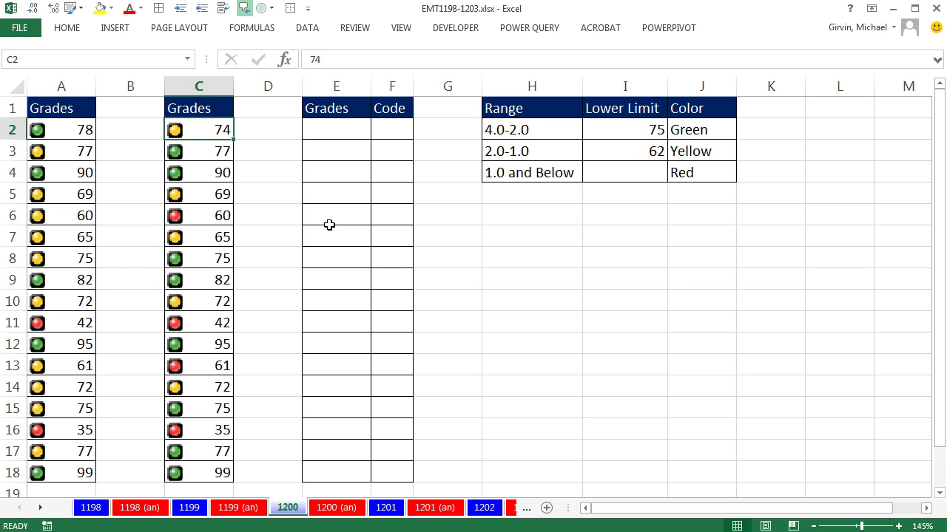
type("62")
key("ctrl+Return")
type("61")
key("ctrl+Return")
key("ctrl+z")
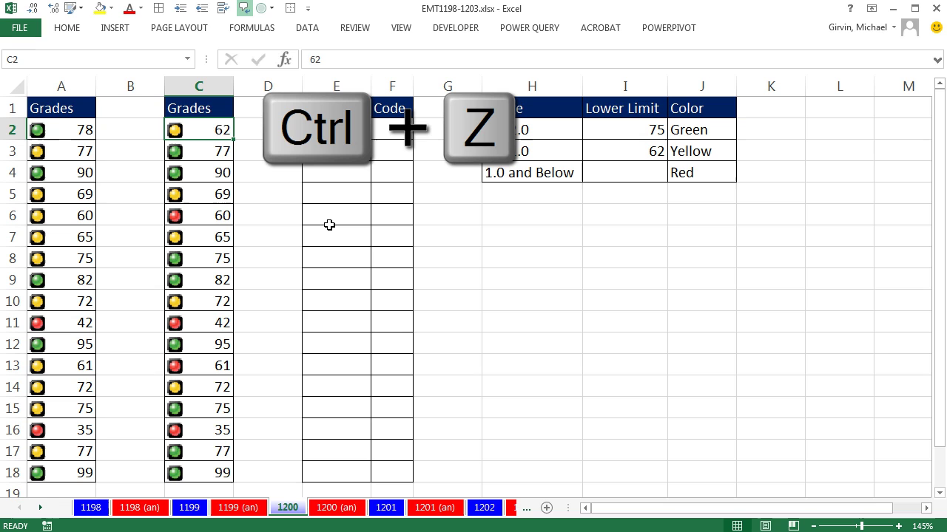
key("ctrl+z")
key("ctrl+z")
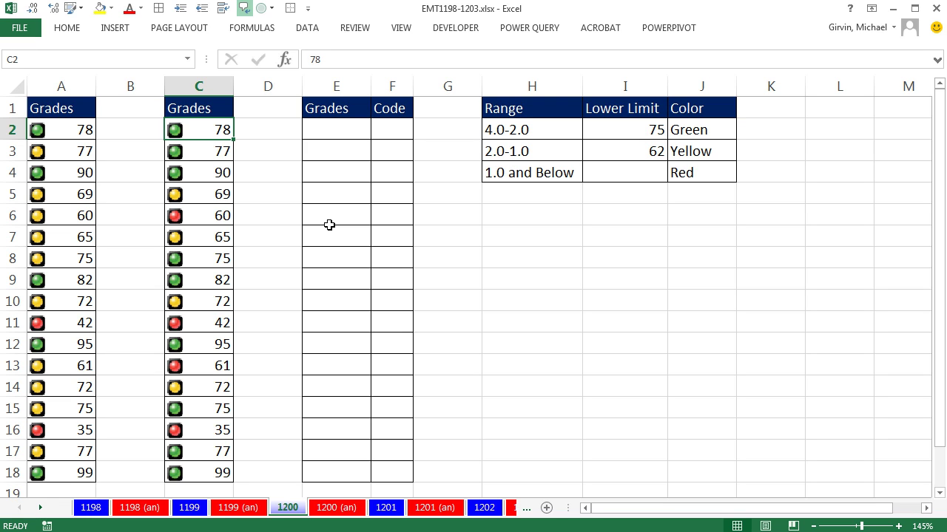
Paste grades C2:C18 into column E from E2 as values only, then select F2:F18.
left_click_drag(214, 137, 211, 470)
key("ctrl+c")
right_click(322, 130)
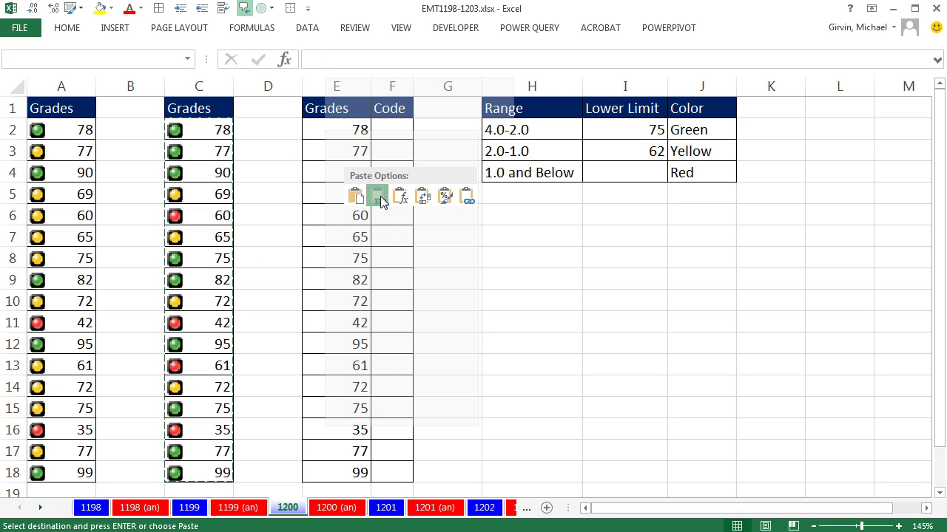
left_click(375, 196)
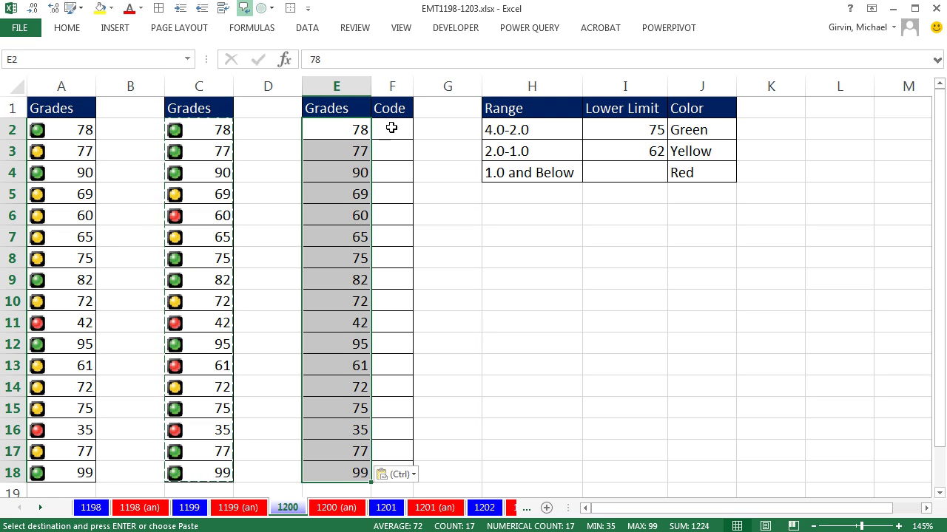
left_click_drag(391, 130, 389, 462)
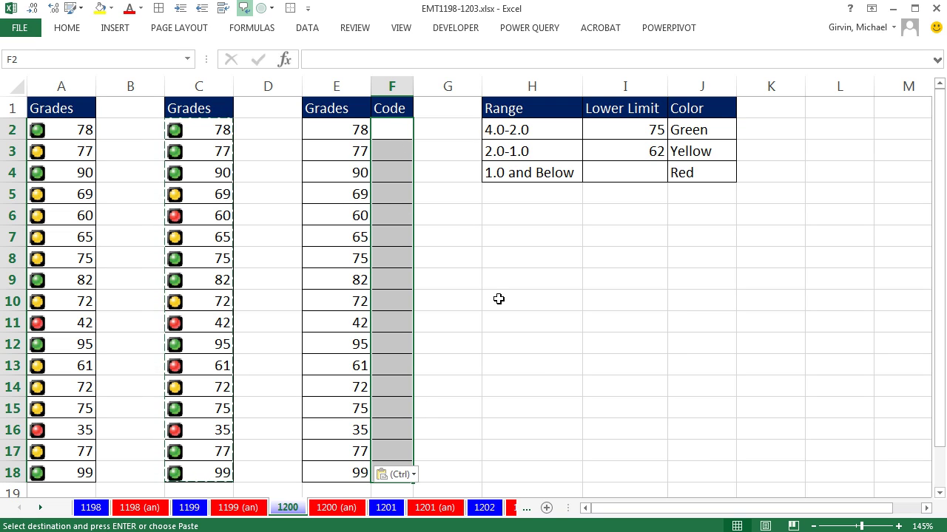
Enter =IF(ISNUMBER(E2),E2,"") into all of F2:F18 at once.
key("Escape")
type("=IF(")
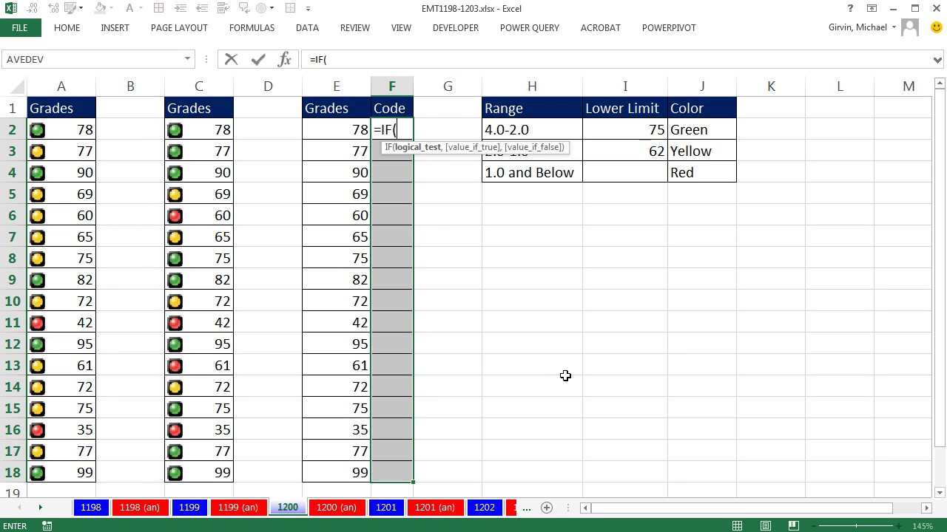
type("is")
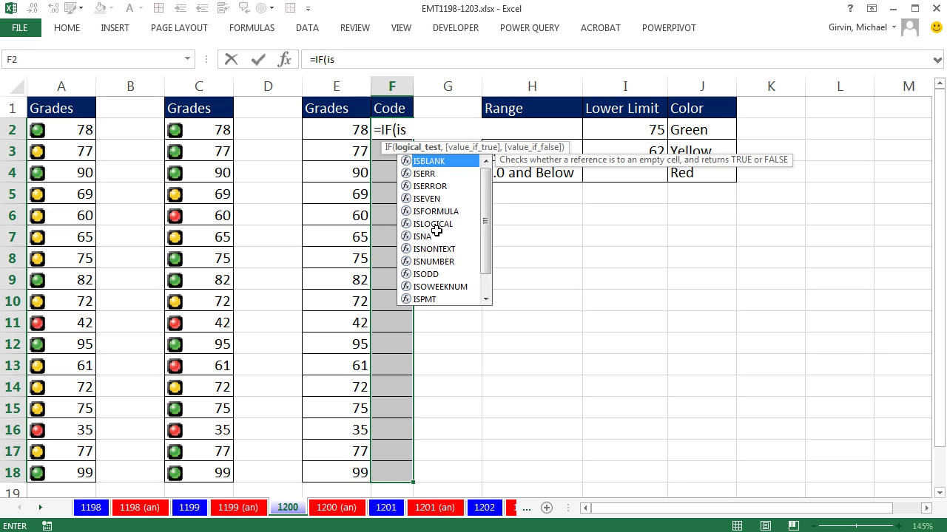
type("nu")
key("Tab")
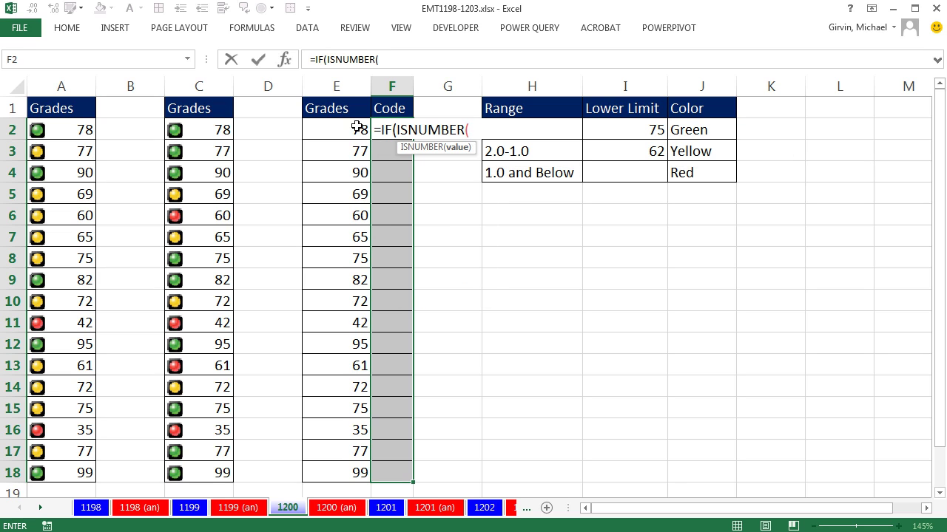
left_click(346, 127)
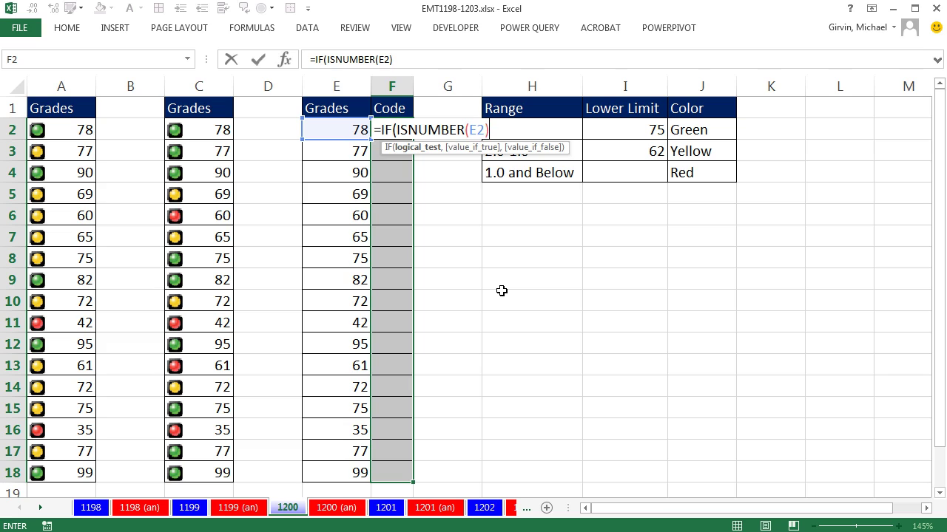
type(",")
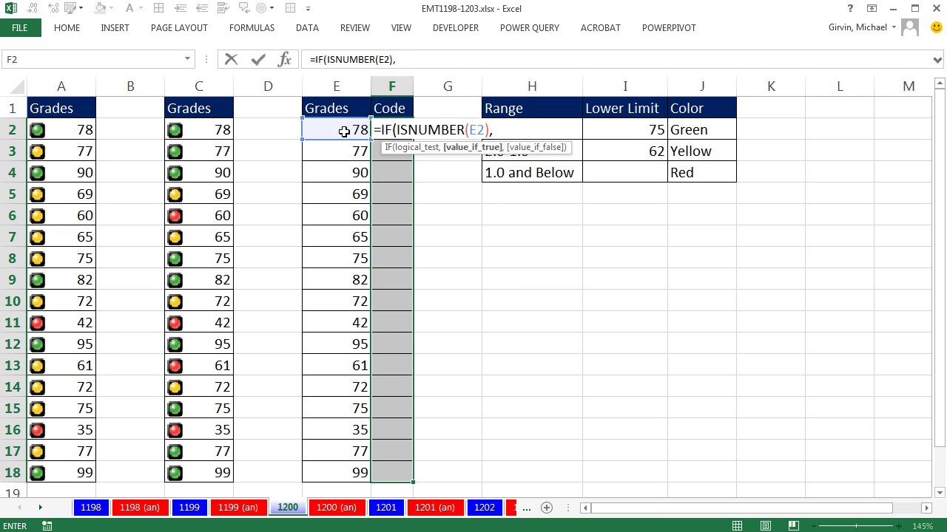
left_click(343, 131)
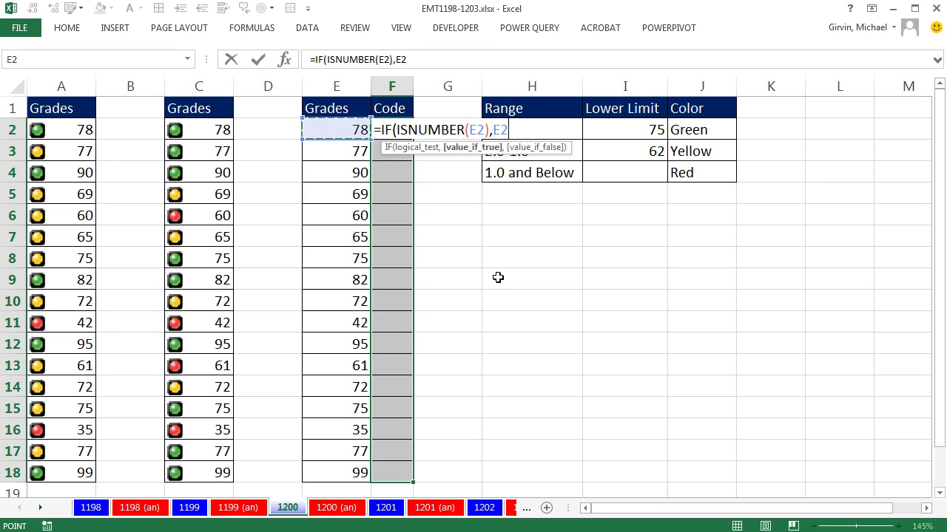
type(",")
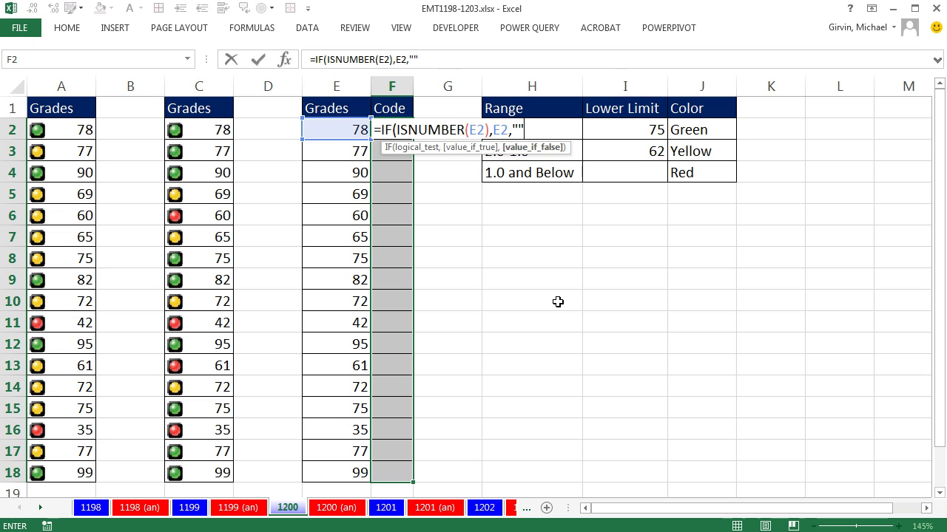
type(")")
key("ctrl+Return")
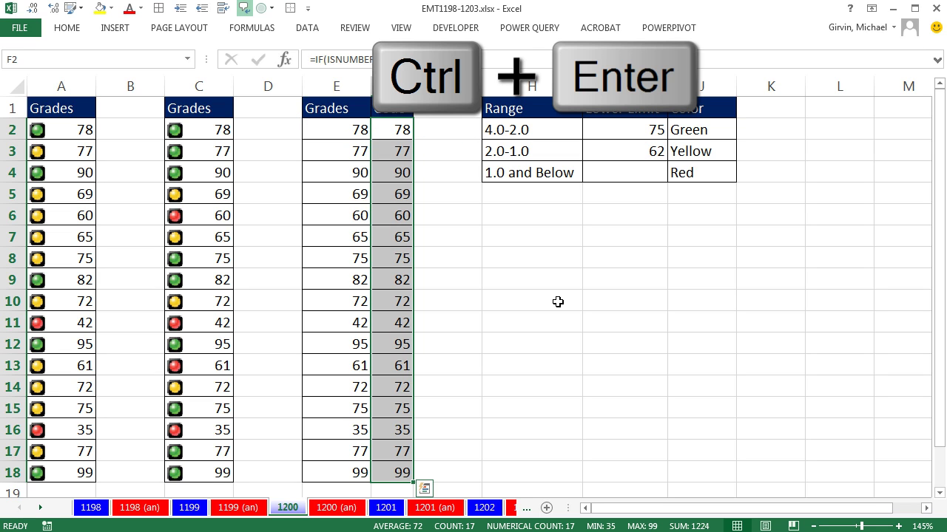
Check F18's formula, then test the blank result by deleting E2:E18 and undoing.
double_click(403, 473)
key("Escape")
left_click_drag(317, 132, 349, 471)
key("Delete")
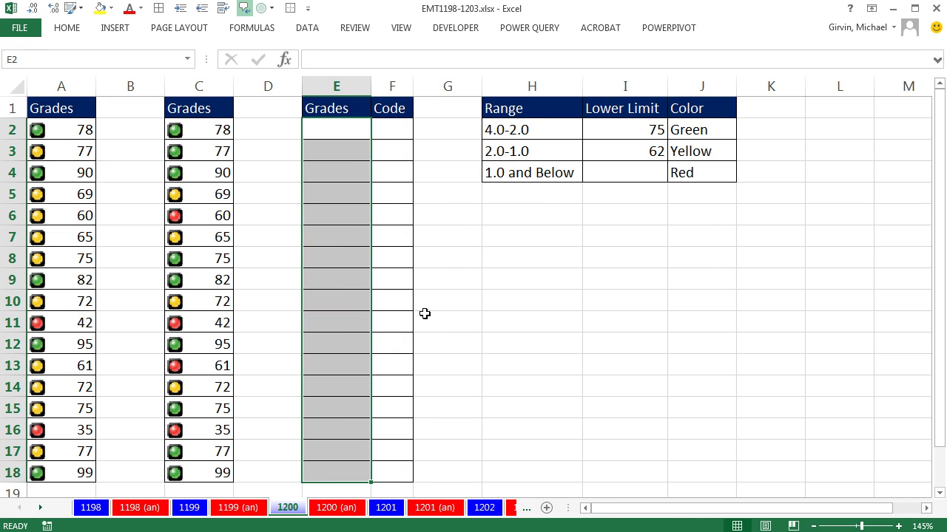
key("ctrl+z")
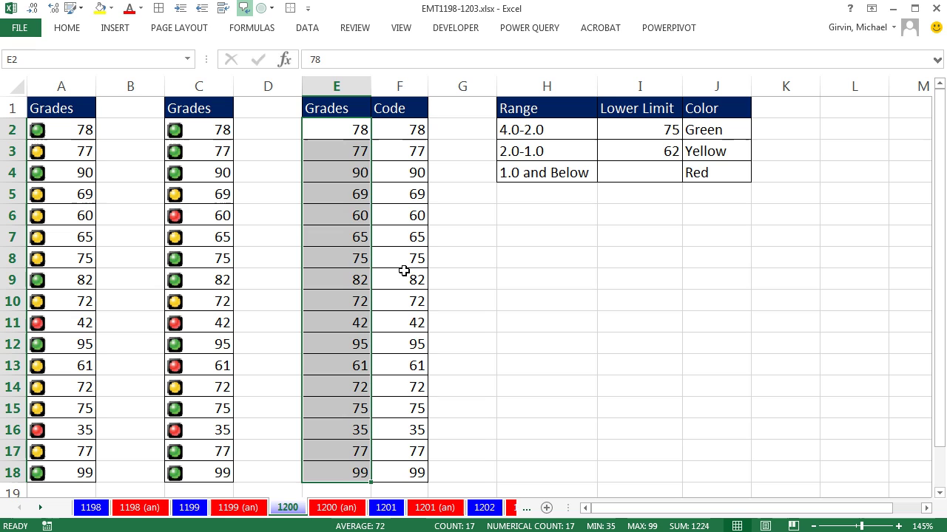
left_click_drag(192, 131, 200, 471)
Paste column C's icon formatting onto the Code column from F2.
key("ctrl+c")
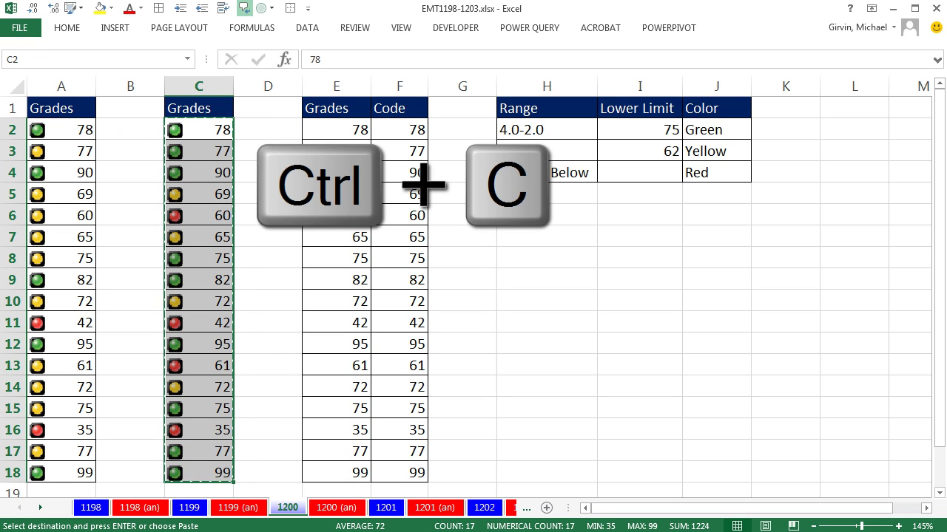
left_click(378, 131)
right_click(385, 135)
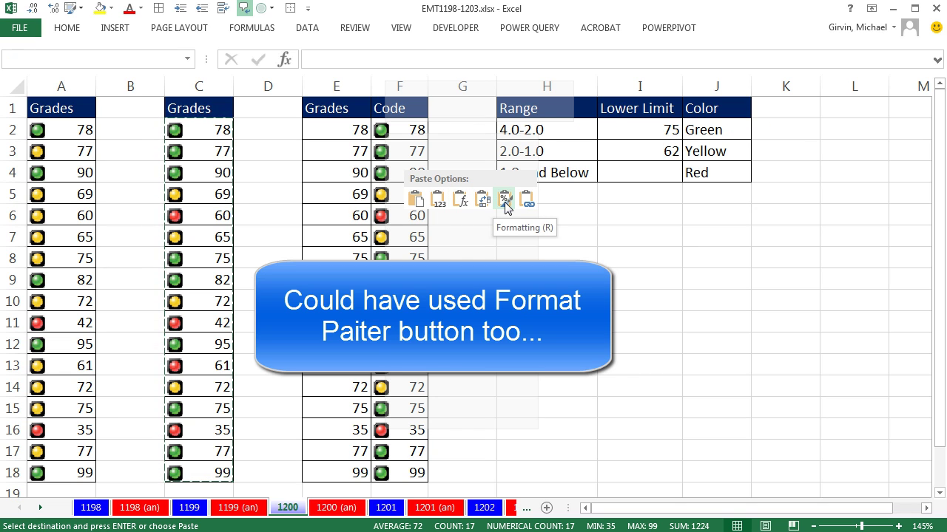
left_click(508, 211)
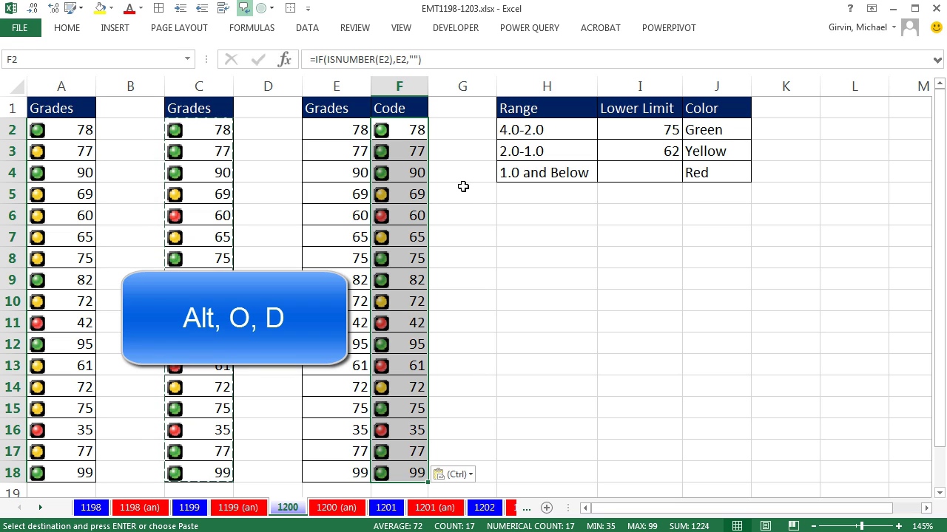
Turn on Show Icon Only in the Code column's icon rule.
key("alt+o")
key("d")
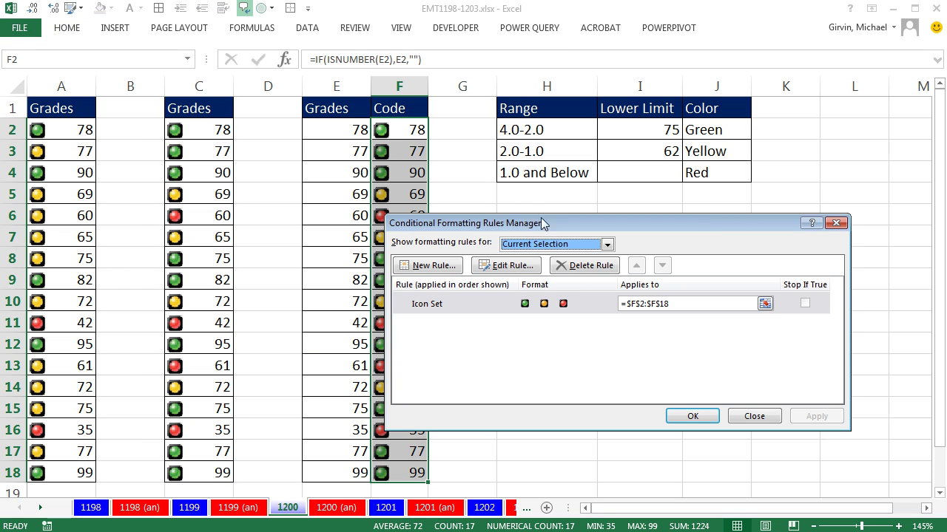
left_click(526, 270)
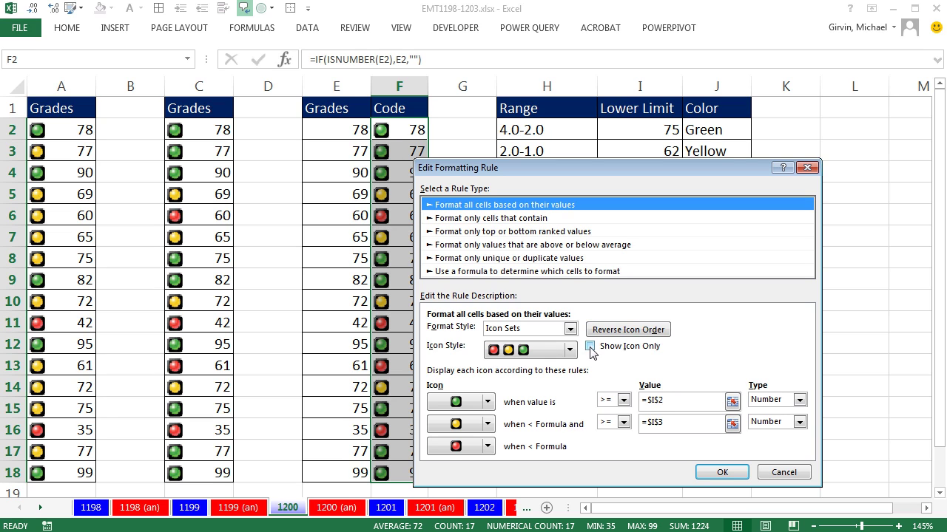
left_click(590, 348)
left_click(717, 473)
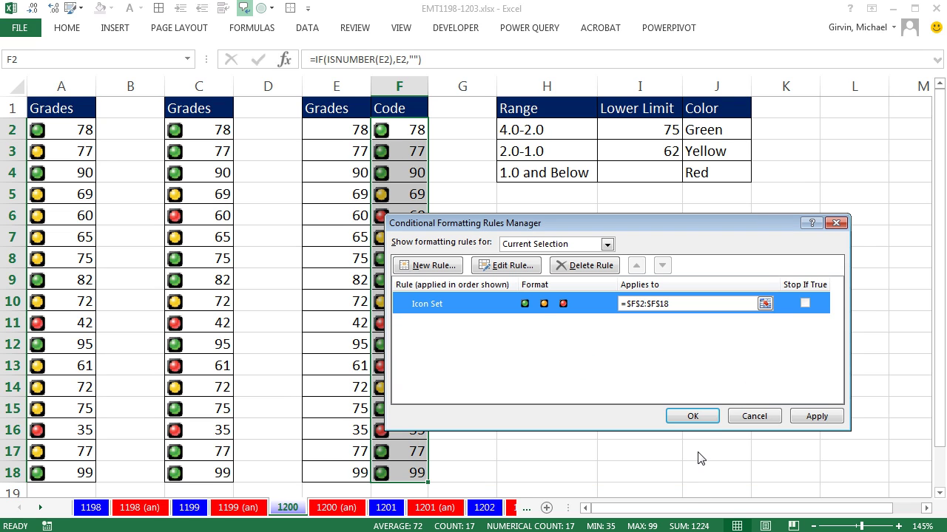
left_click(699, 416)
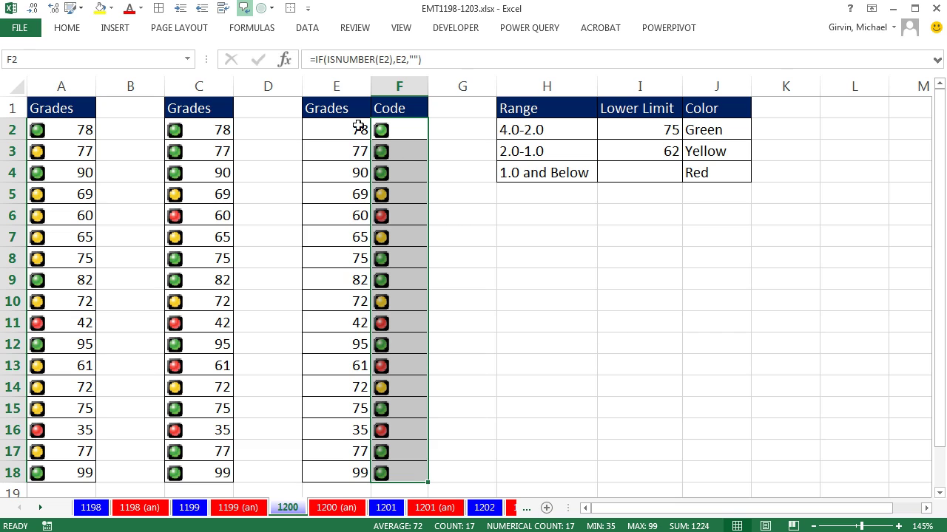
left_click_drag(360, 129, 358, 473)
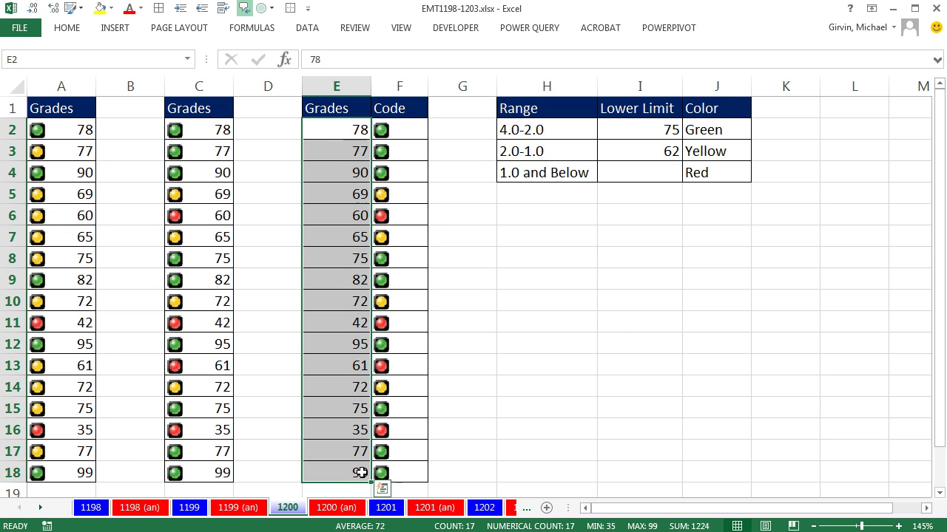
Clear E2:E18 and enter new grades 98, 52, 68, 97, 85 and 43 down column E.
key("Delete")
left_click(338, 133)
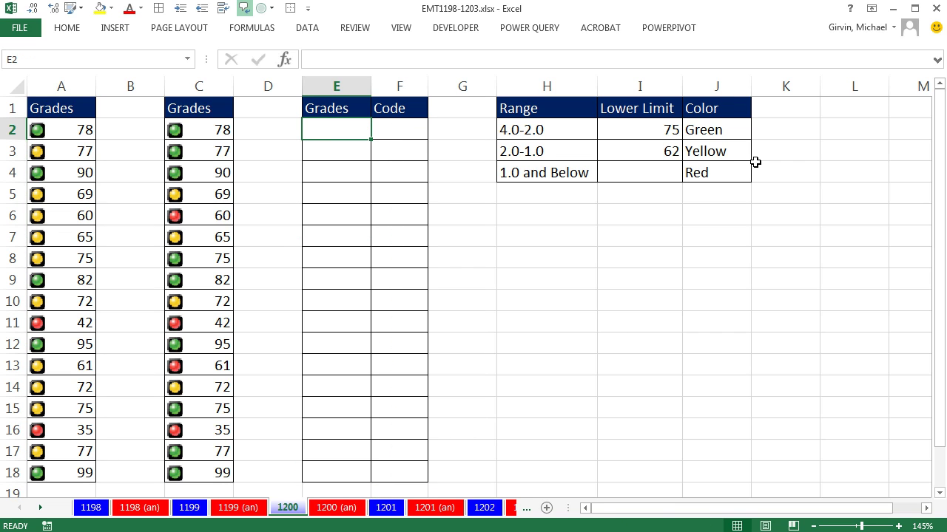
type("98")
key("Return")
type("52")
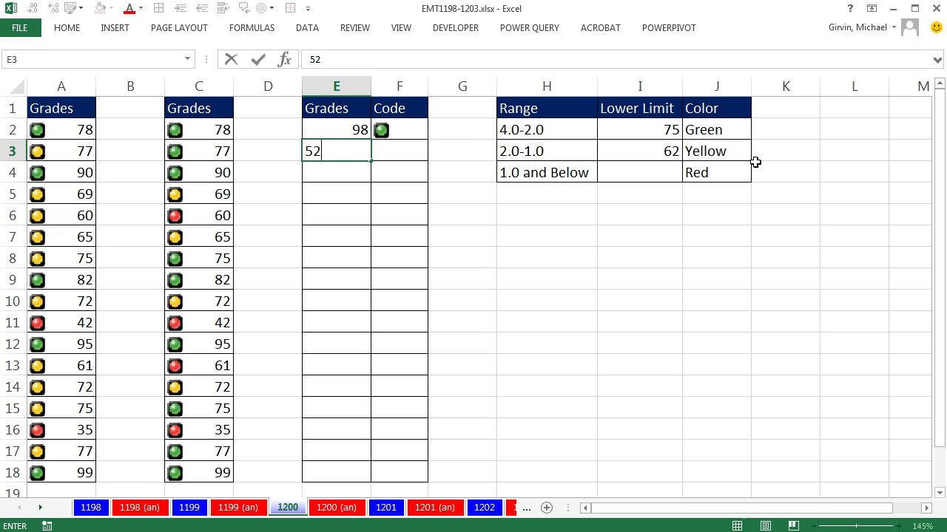
key("Return")
type("68")
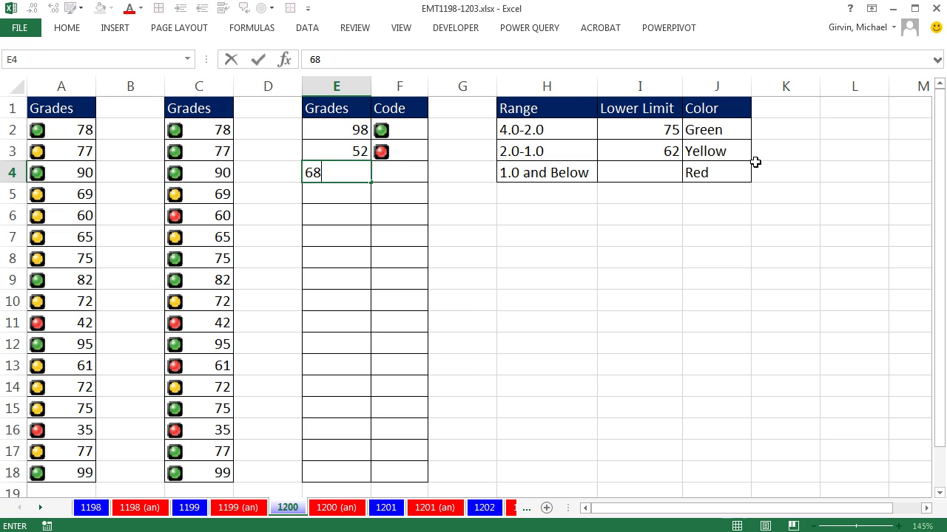
key("Return")
type("97")
key("Return")
type("85")
key("Return")
type("43")
key("Return")
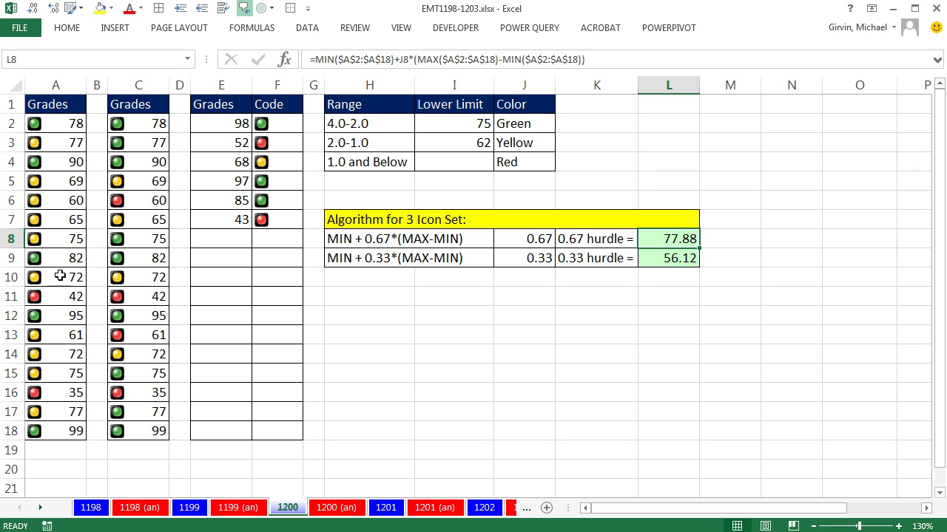
left_click_drag(54, 120, 81, 432)
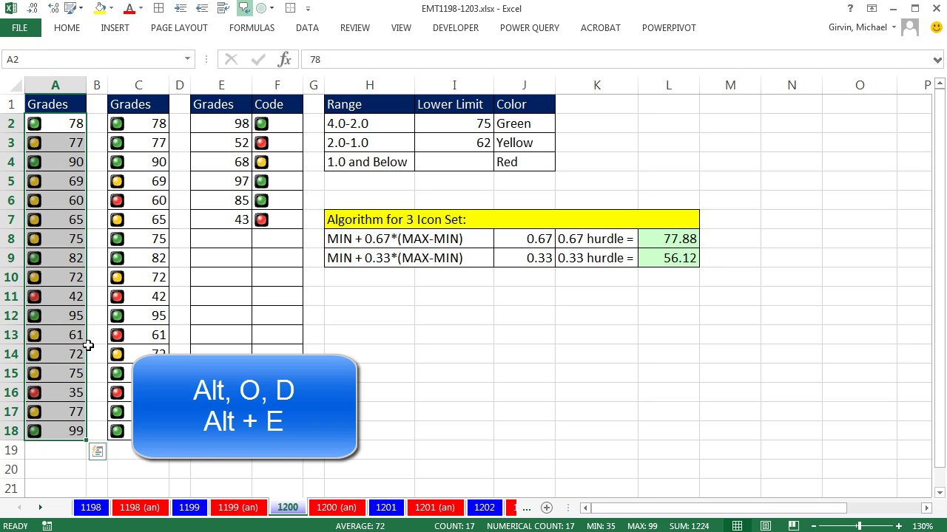
key("alt+o")
key("d")
key("alt+e")
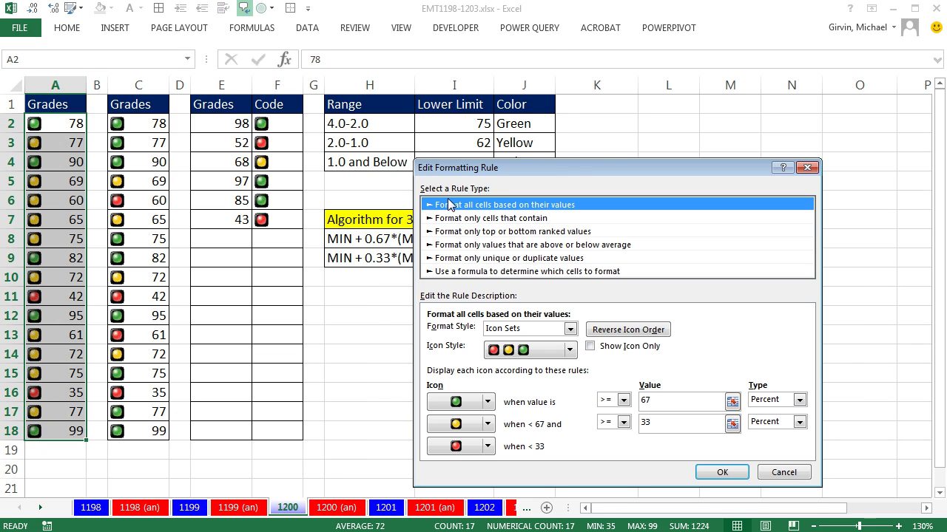
left_click_drag(576, 164, 473, 89)
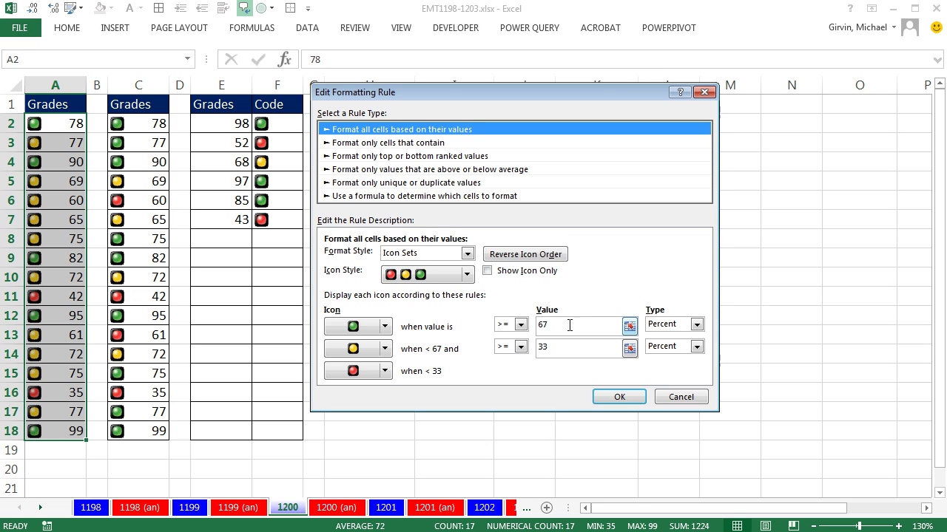
key("Escape")
key("Escape")
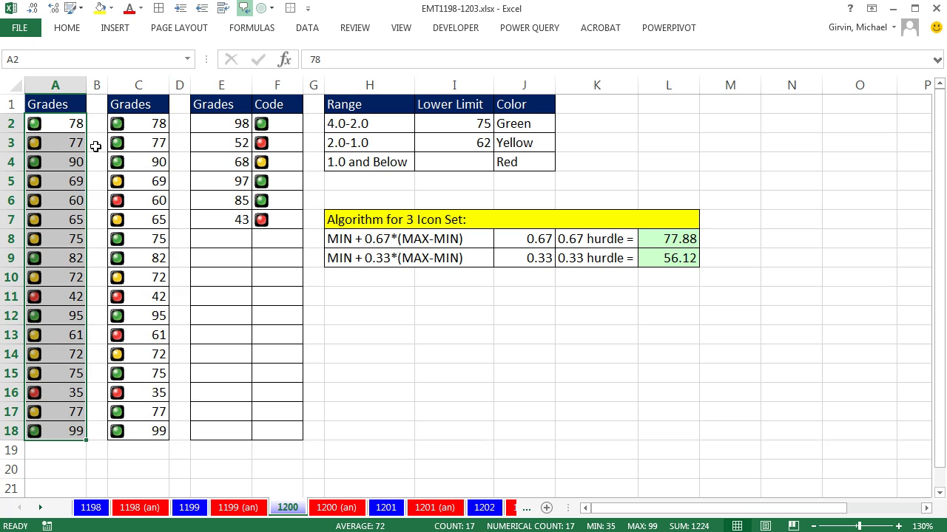
left_click(58, 145)
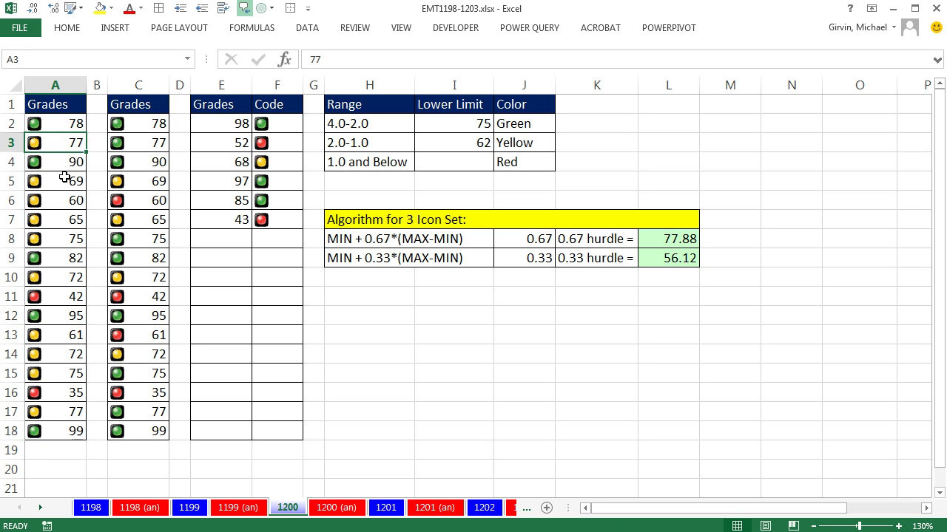
left_click(64, 179, "ctrl")
left_click(60, 206, "ctrl")
left_click(59, 222, "ctrl")
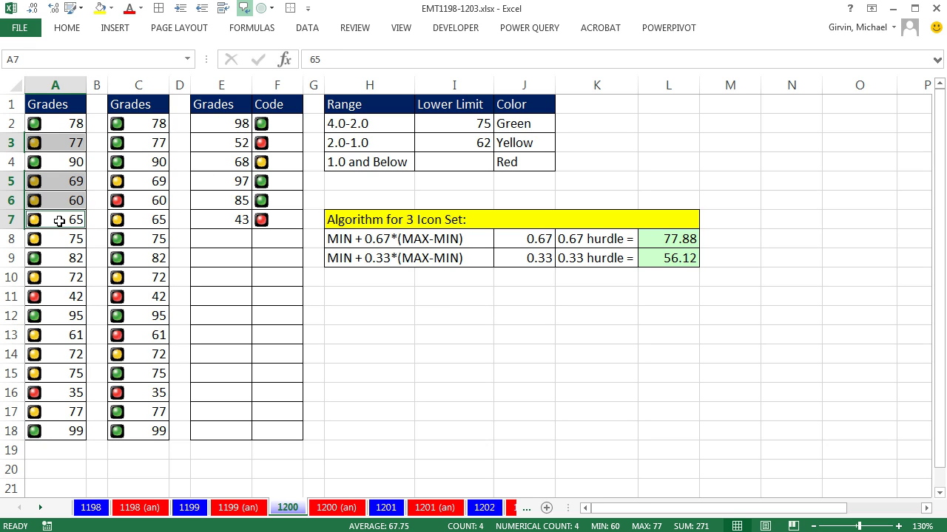
left_click(69, 281, "ctrl")
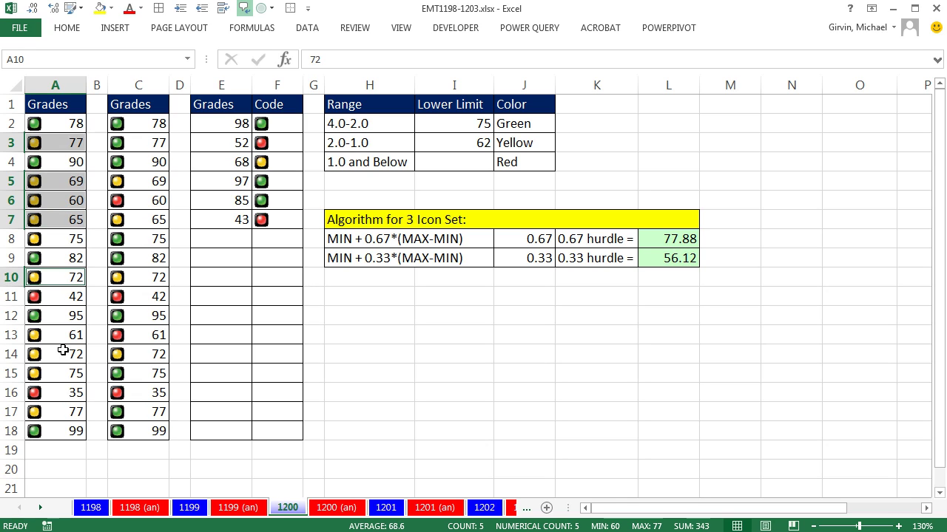
left_click_drag(64, 337, 65, 370)
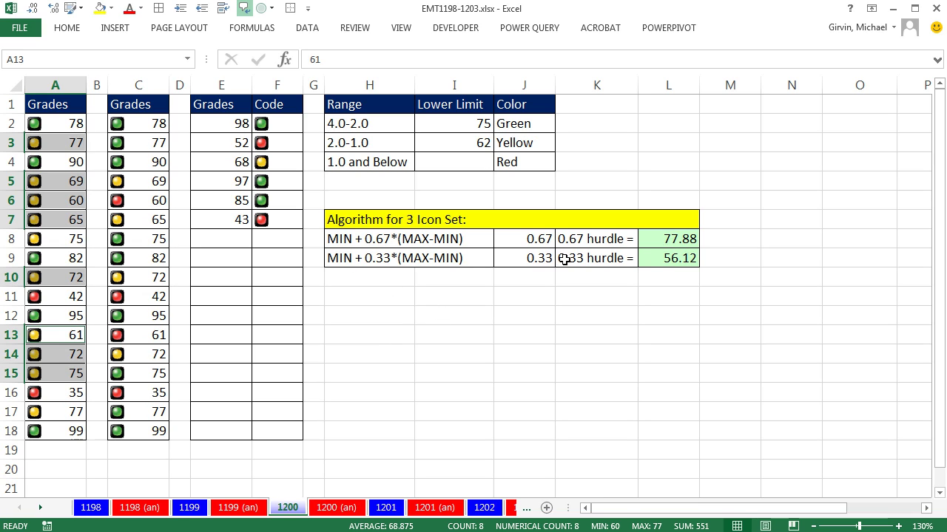
double_click(661, 239)
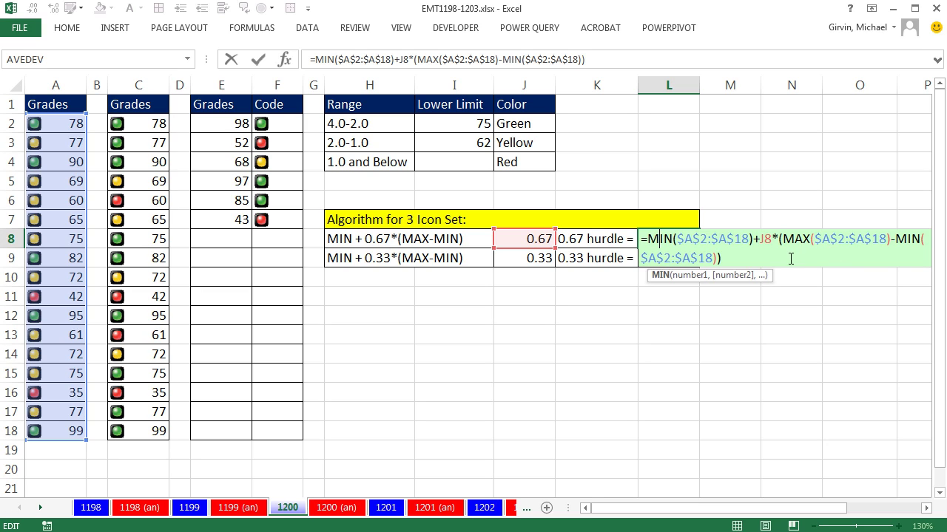
key("Return")
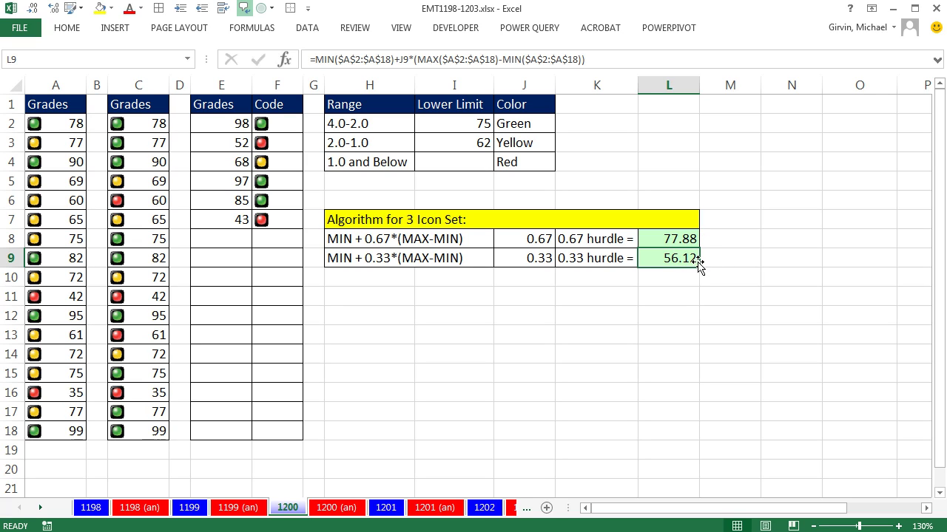
Try grades 77.88, 77.87 and 56.12 in A2, then undo the last one.
left_click(52, 126)
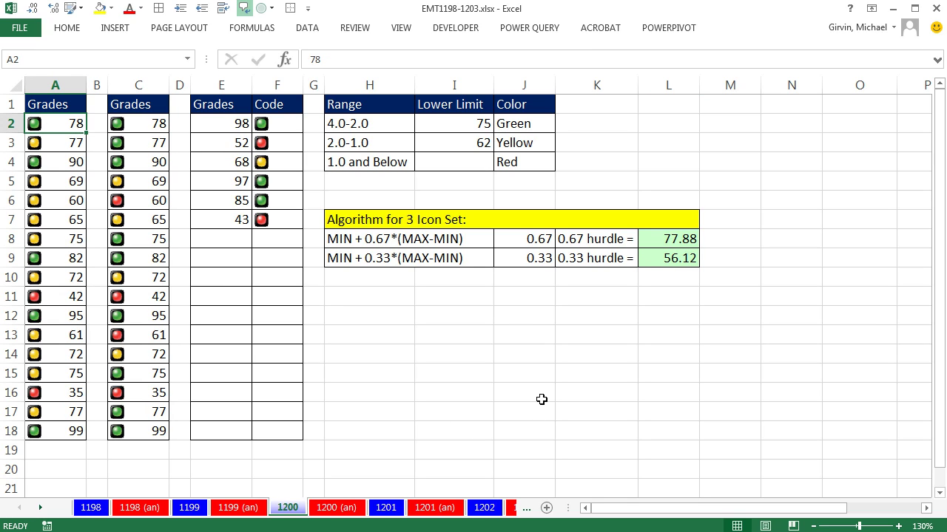
type("7")
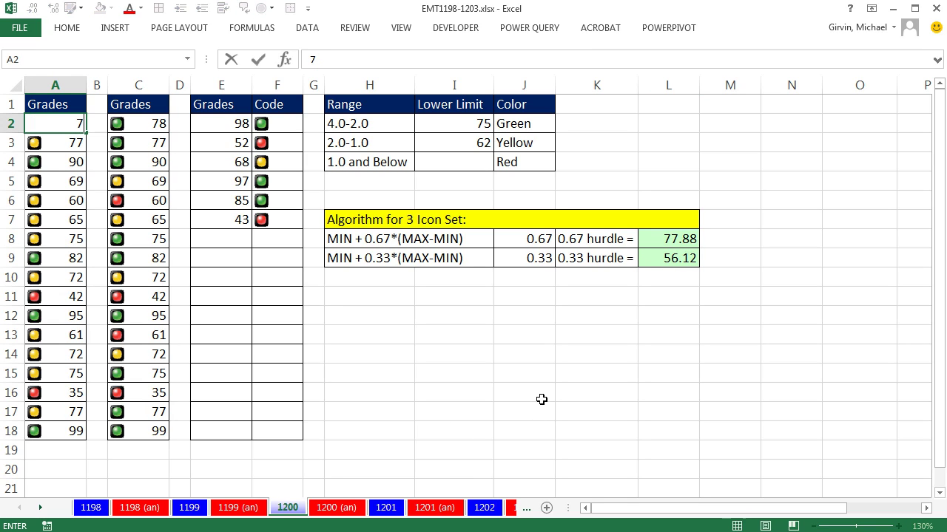
type("7.88")
key("ctrl+Return")
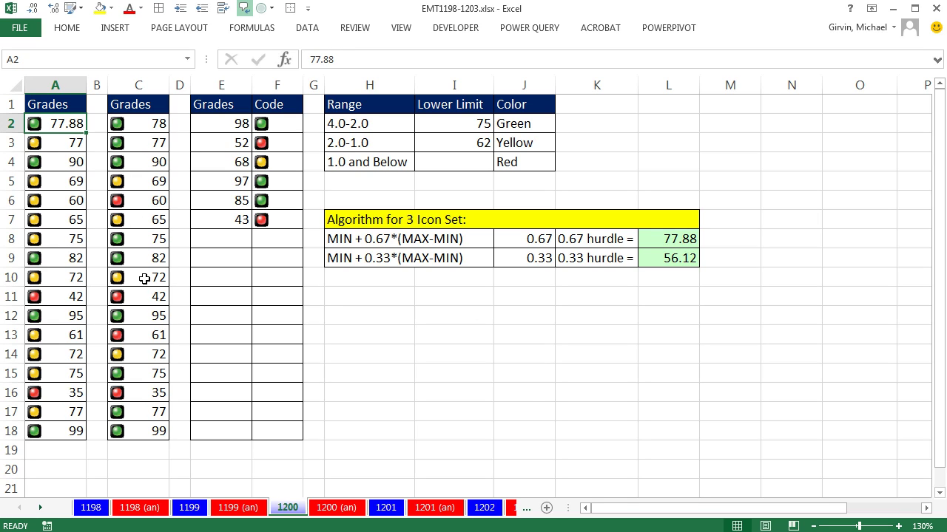
type("77.87")
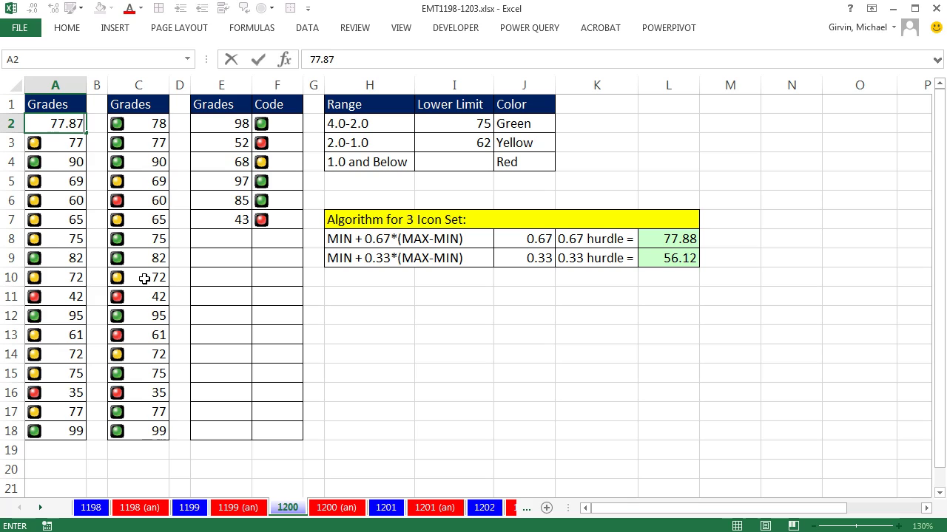
key("ctrl+Return")
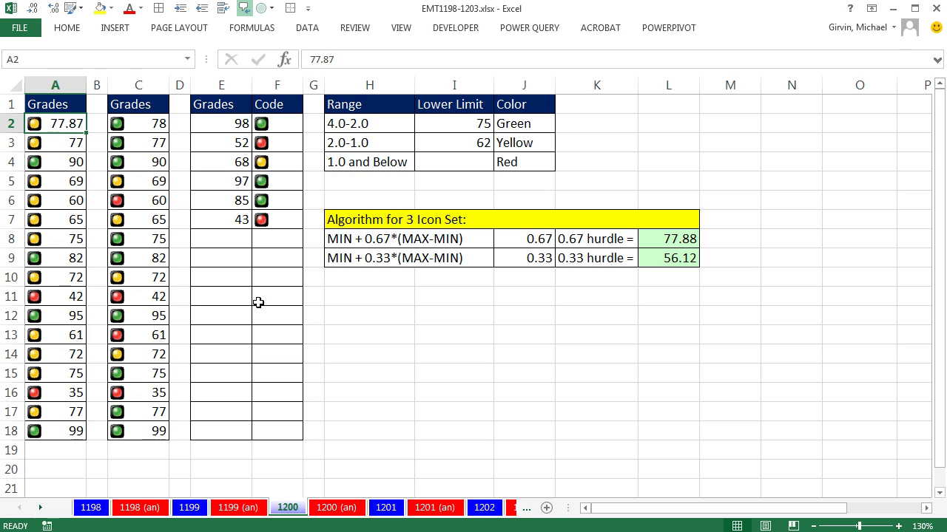
type("56.12")
key("ctrl+Return")
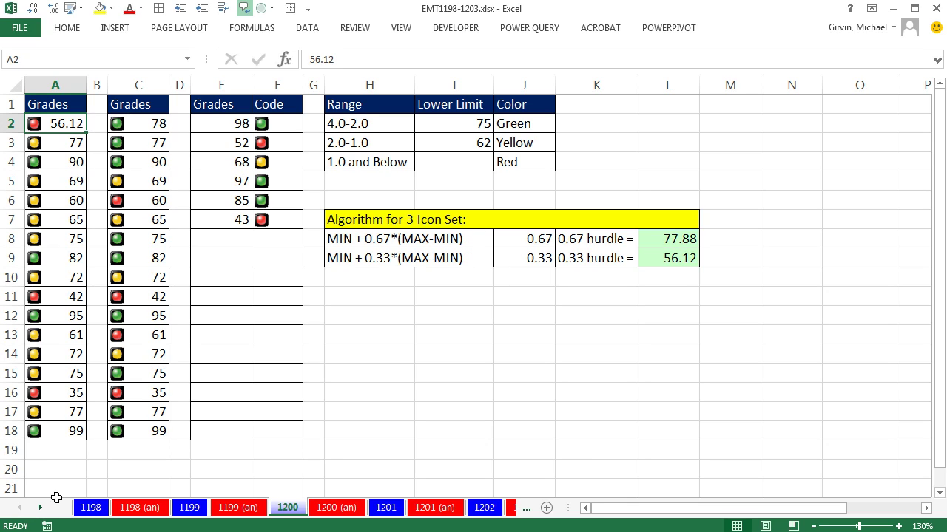
key("ctrl+z")
key("ctrl+z")
key("ctrl+z")
key("ctrl+z")
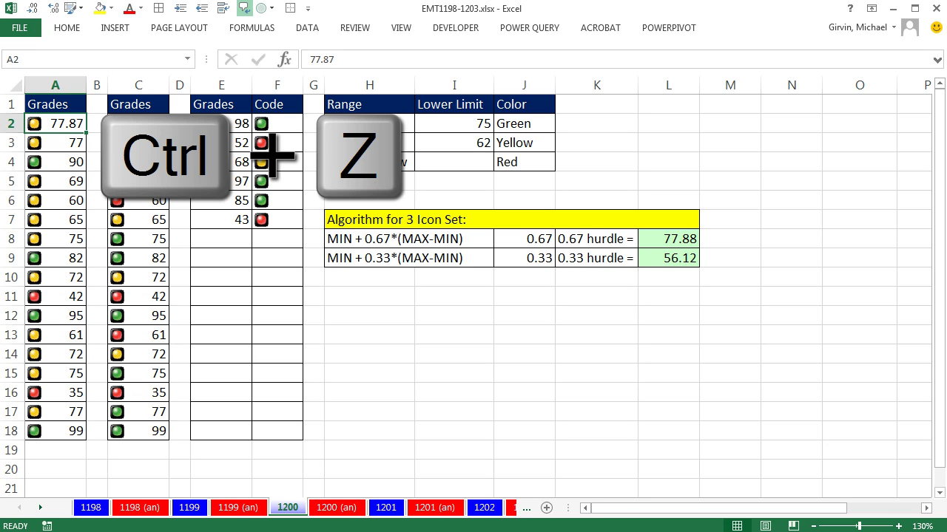
Undo A2 back to 78 and enter the grade 88 in E8.
key("ctrl+z")
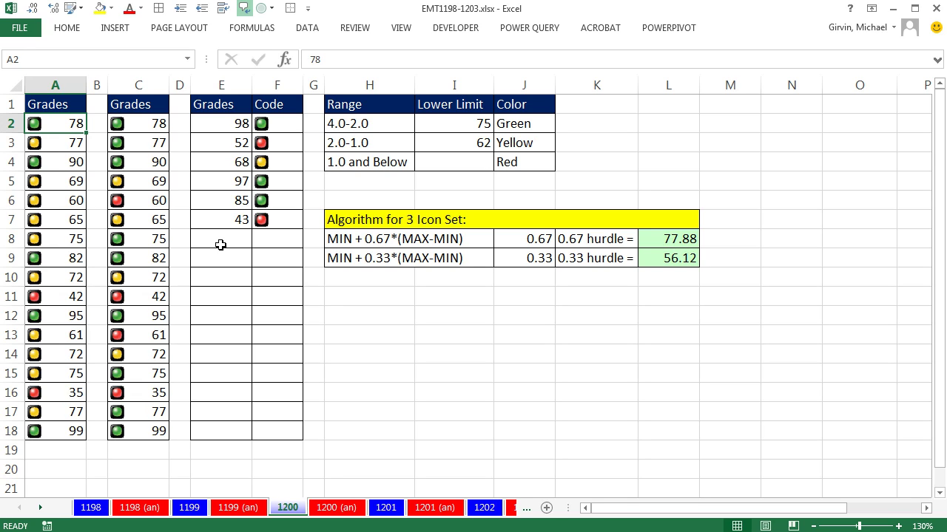
left_click(220, 241)
type("88")
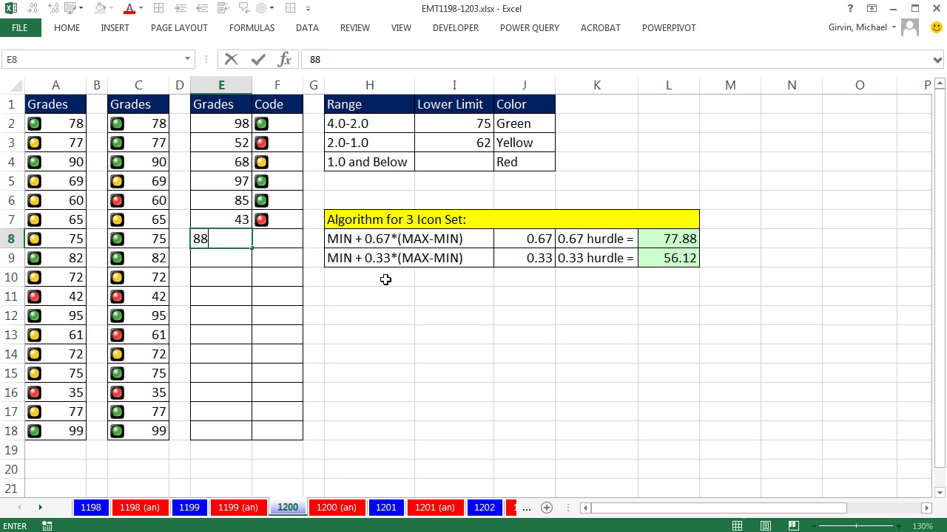
key("Return")
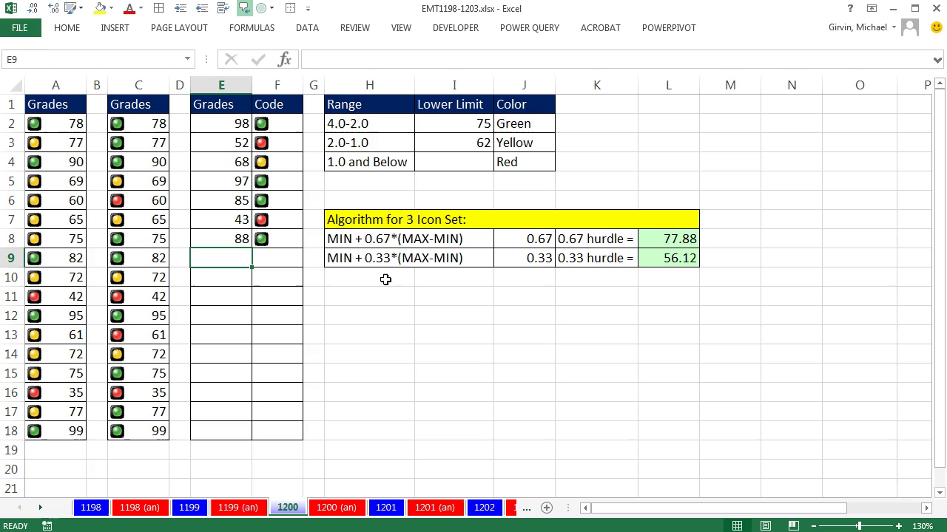